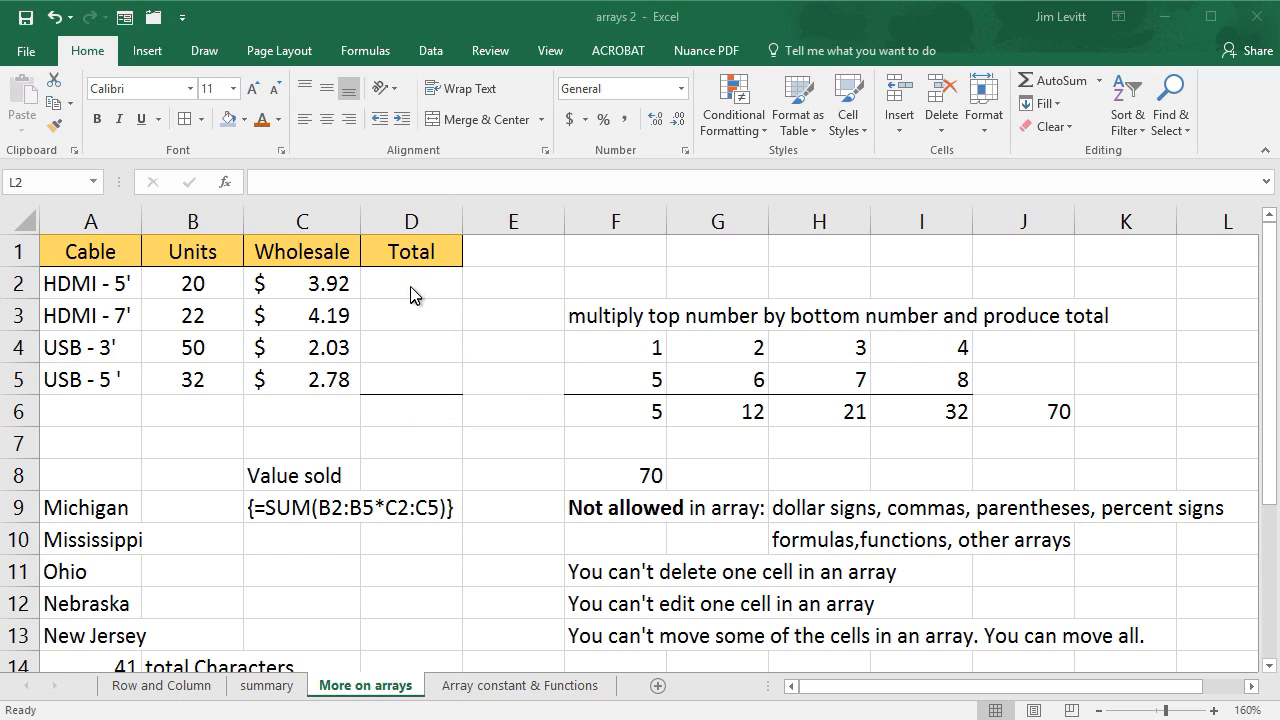
- Calculate each cable's total by entering =B2*C2 in D2 and filling the formula down to D5
click(410, 285)
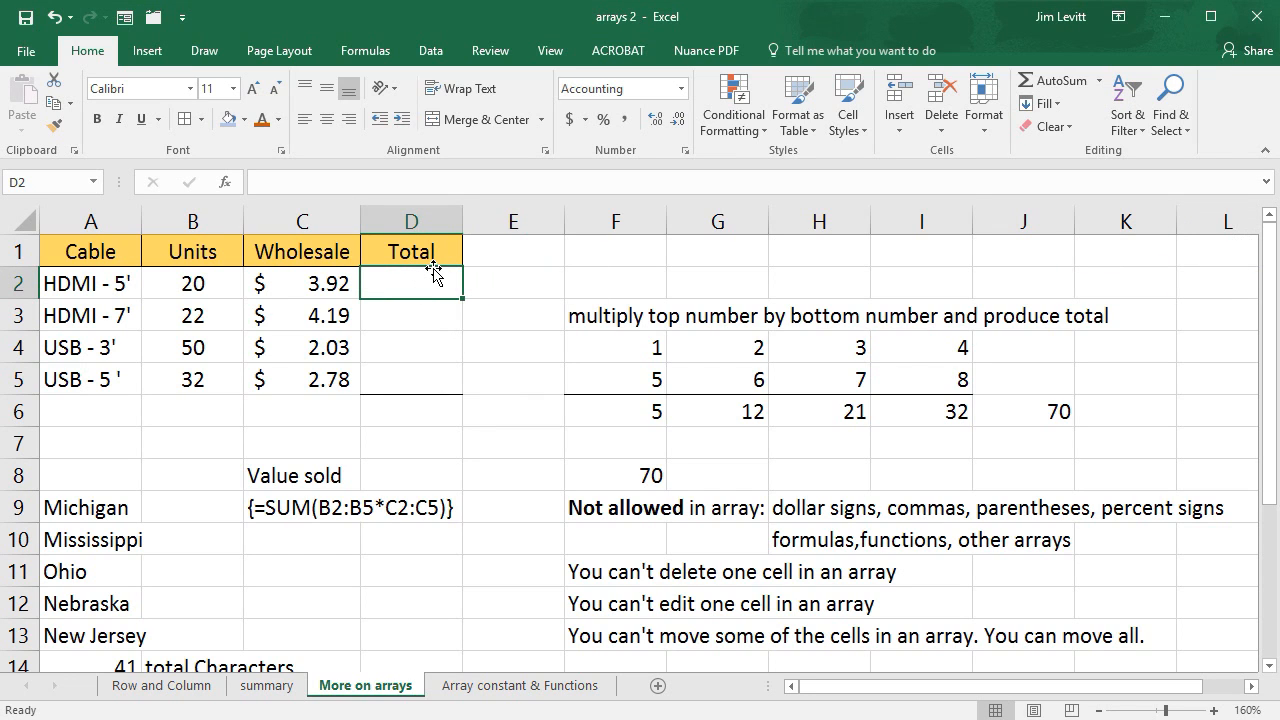
text(=)
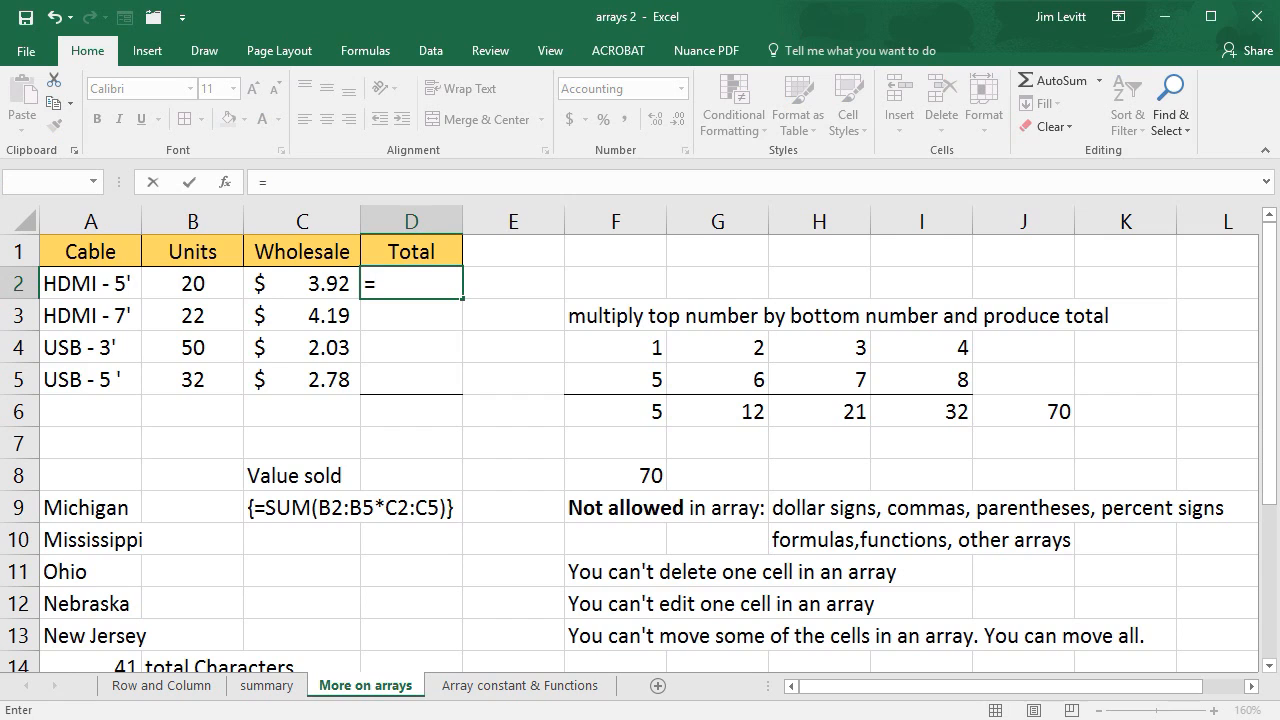
click(190, 279)
text(*)
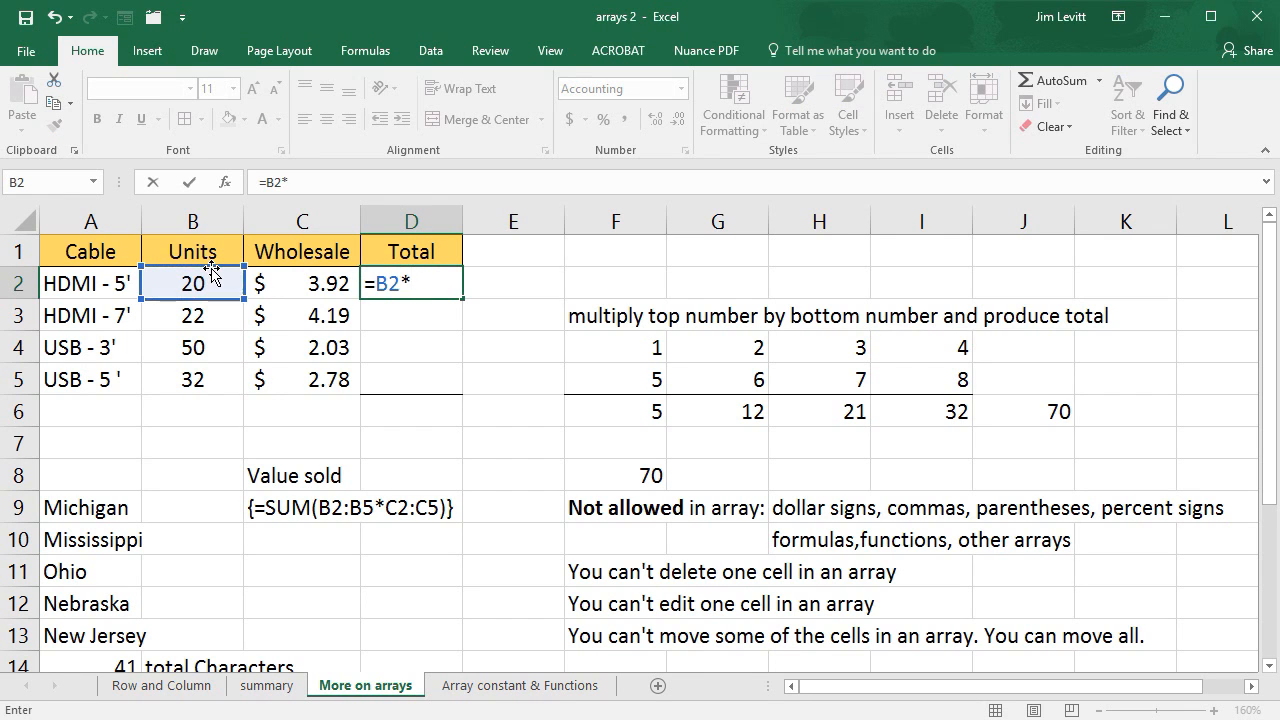
click(313, 285)
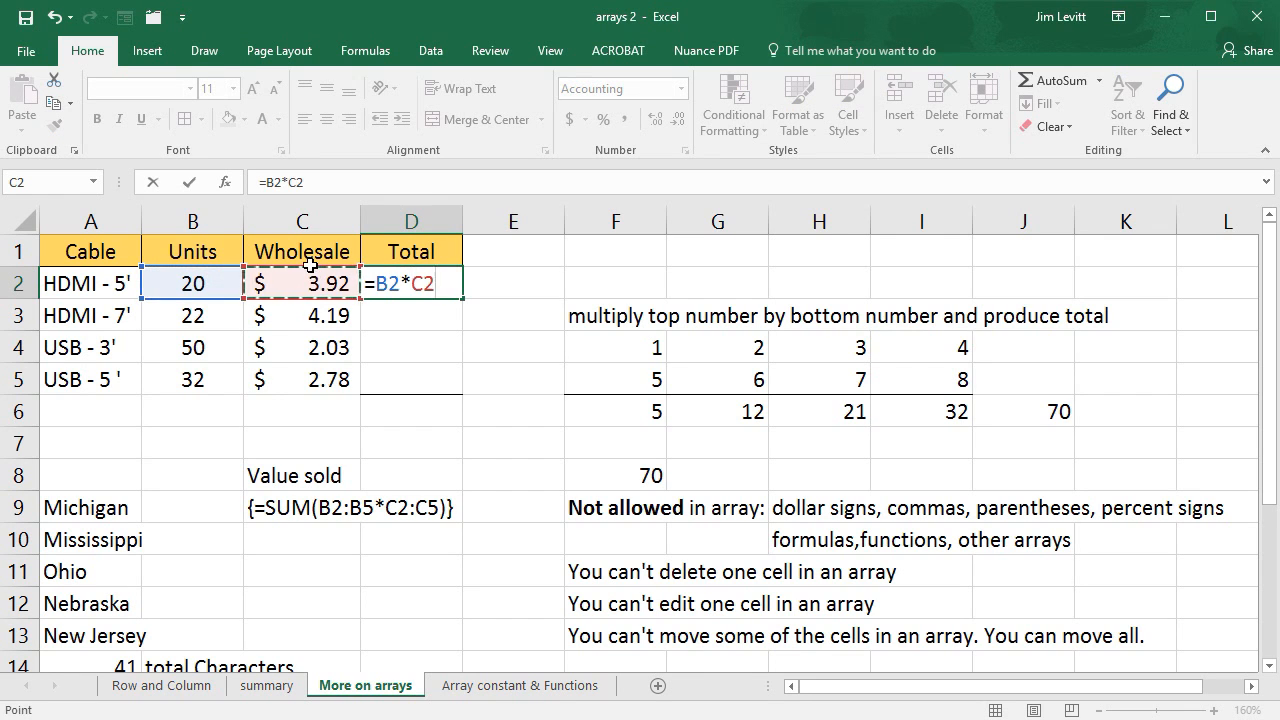
key(Return)
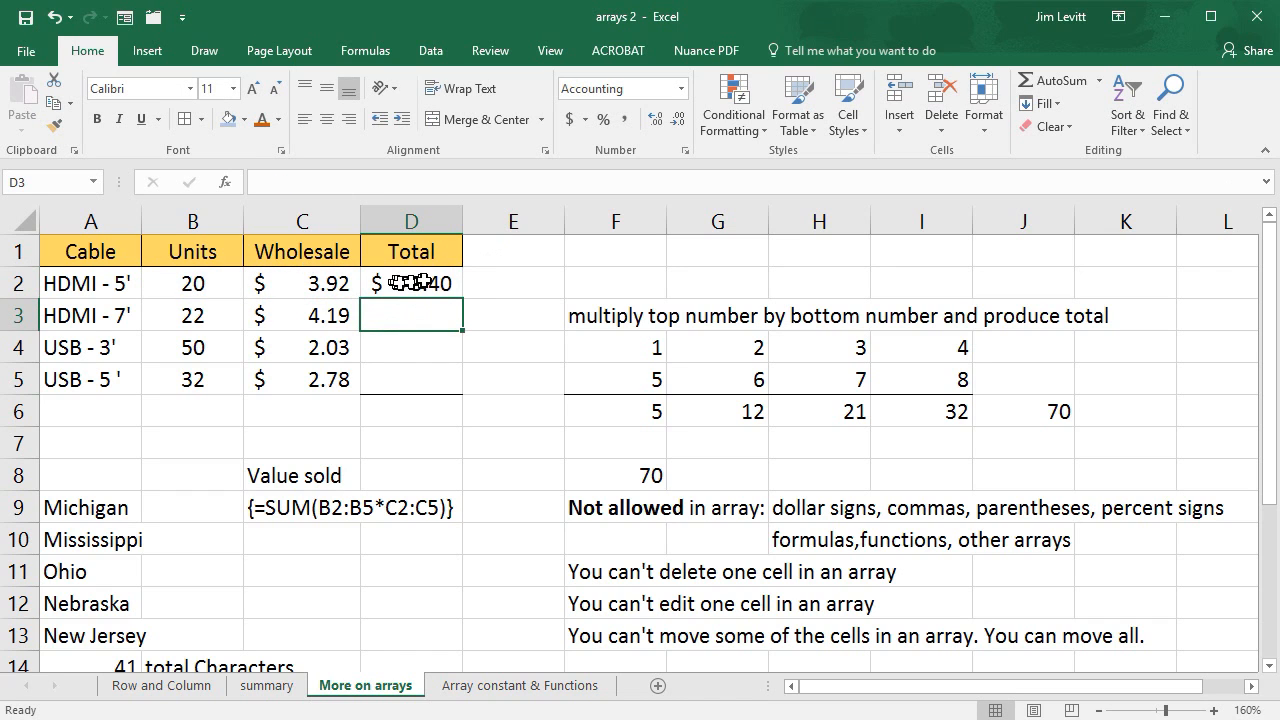
click(410, 283)
drag(462, 297, 451, 390)
- Add up the cable totals D2:D5 in cell D6 with AutoSum
click(428, 416)
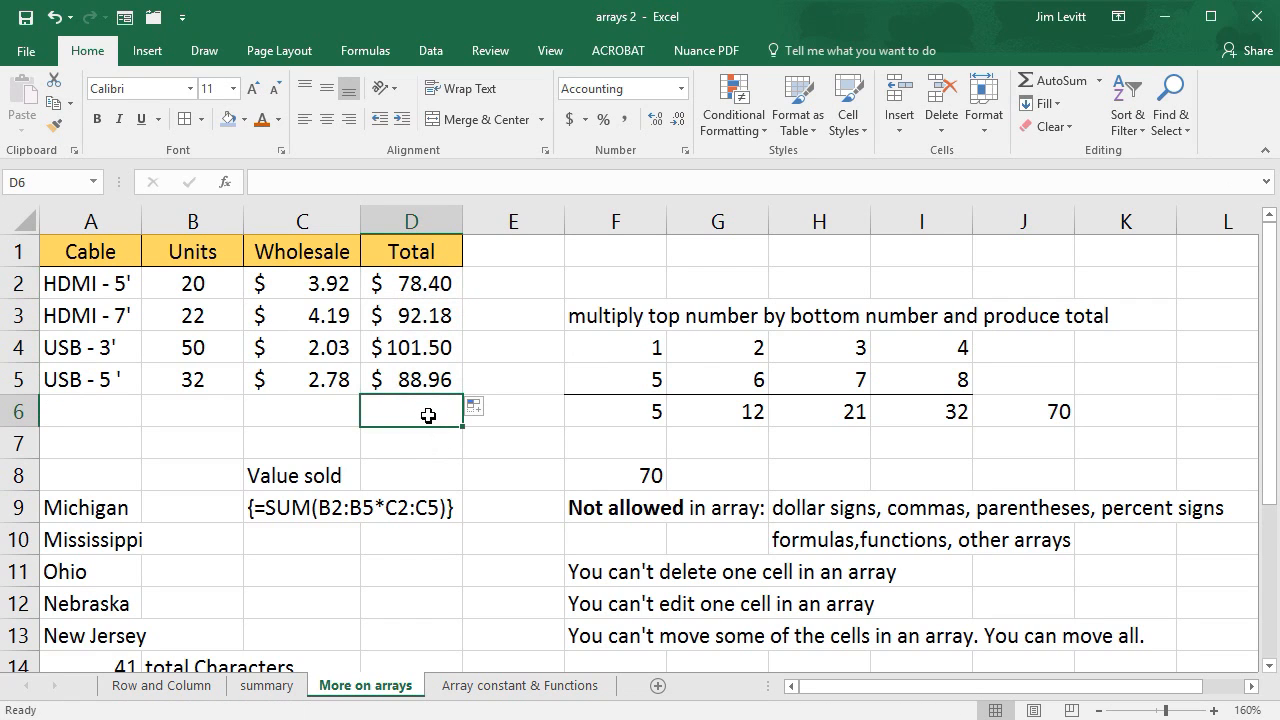
click(1050, 82)
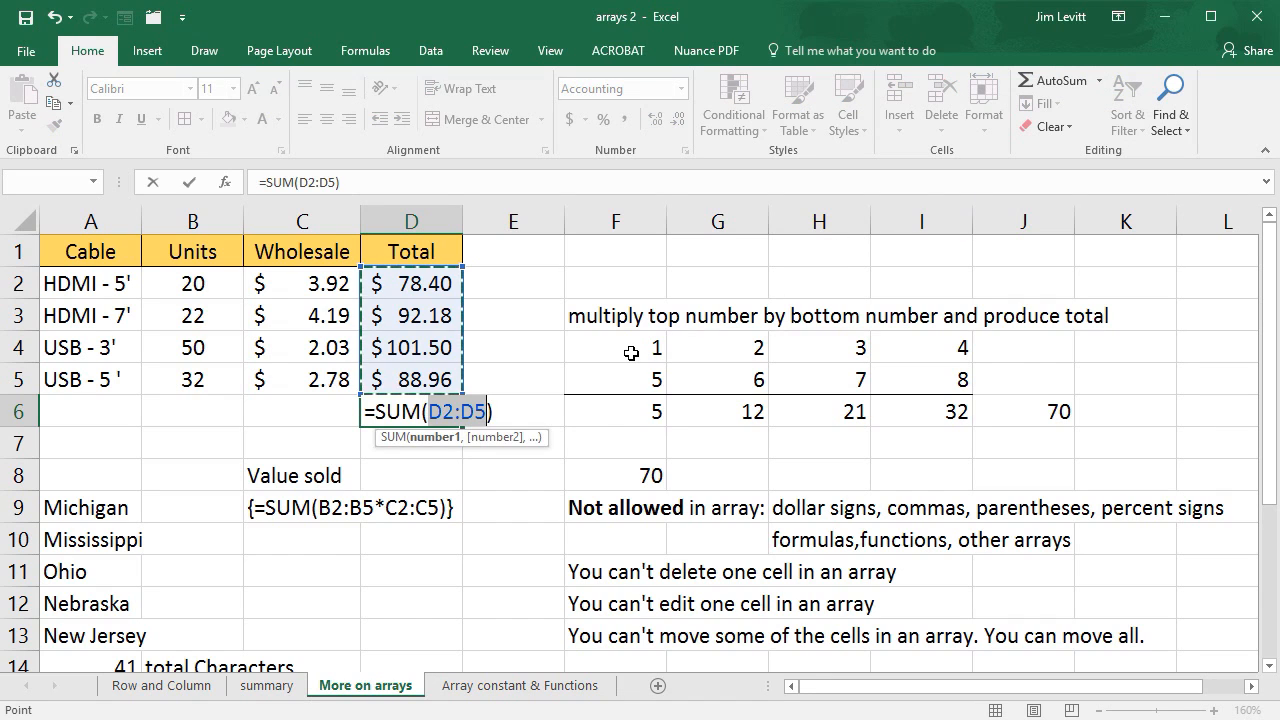
key(Return)
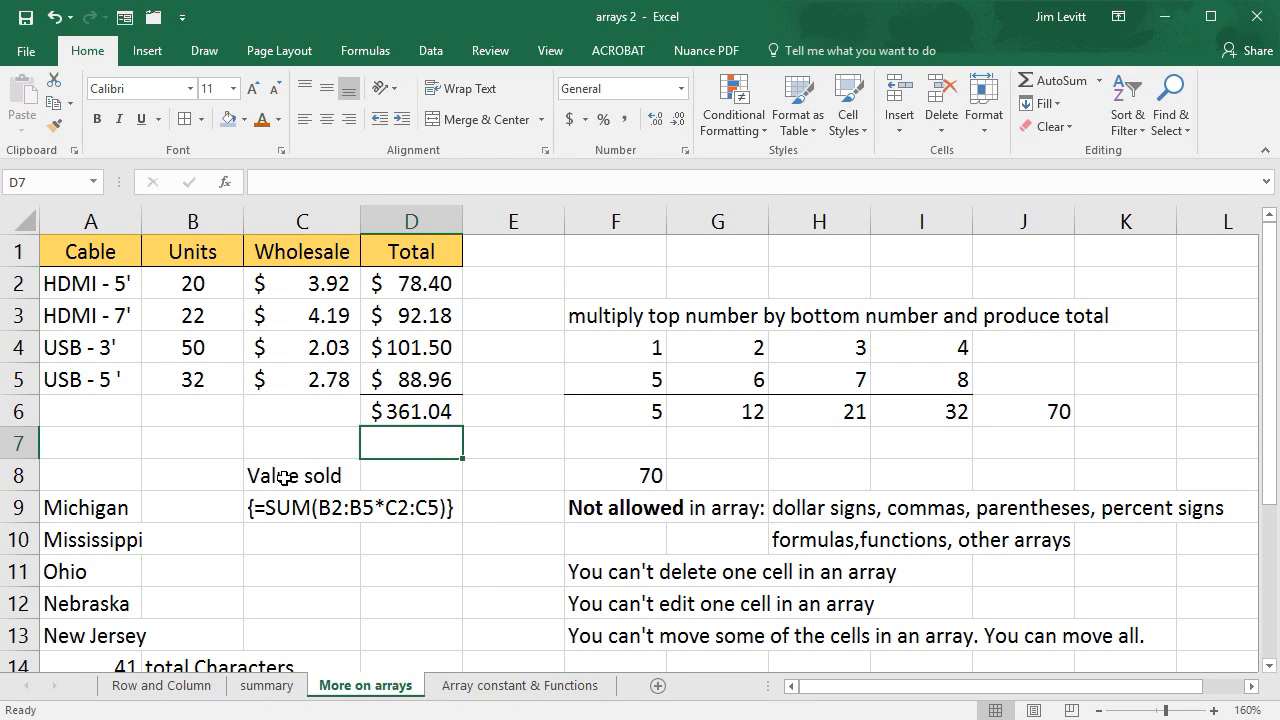
- Enter =SUM(B2:B5*C2:C5) in D8 as an array formula to calculate the value sold
click(414, 477)
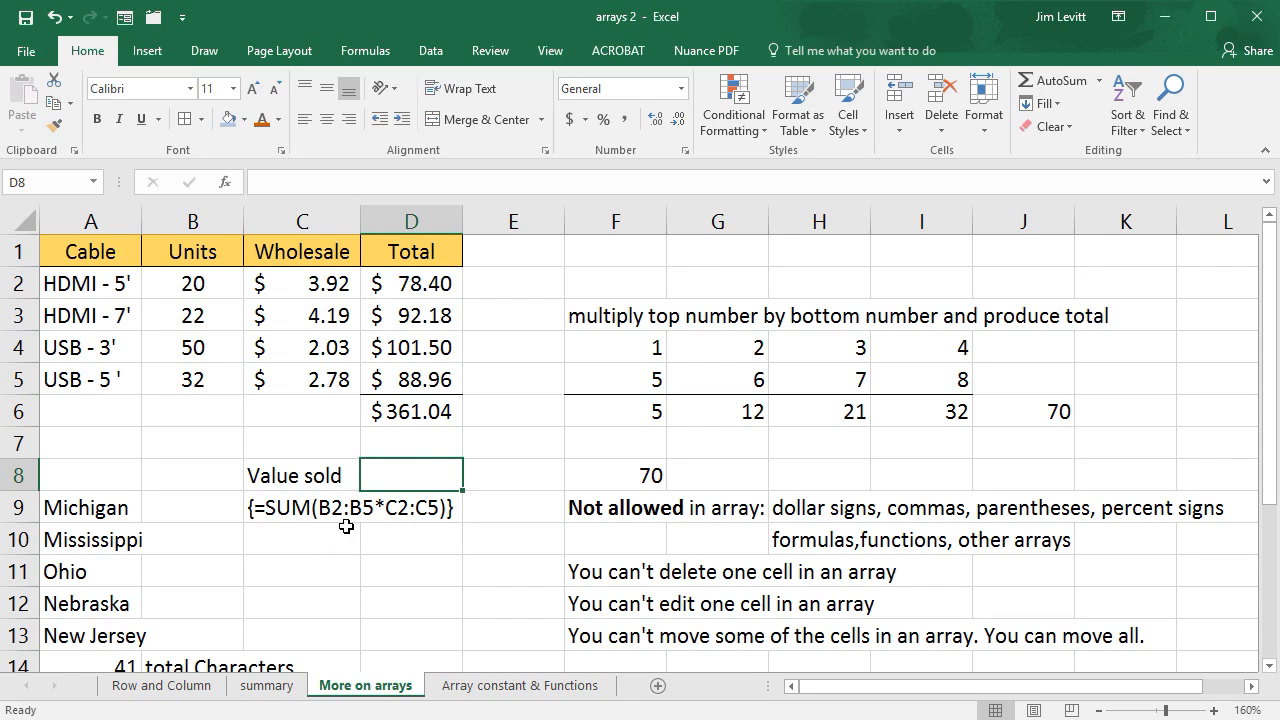
text(=)
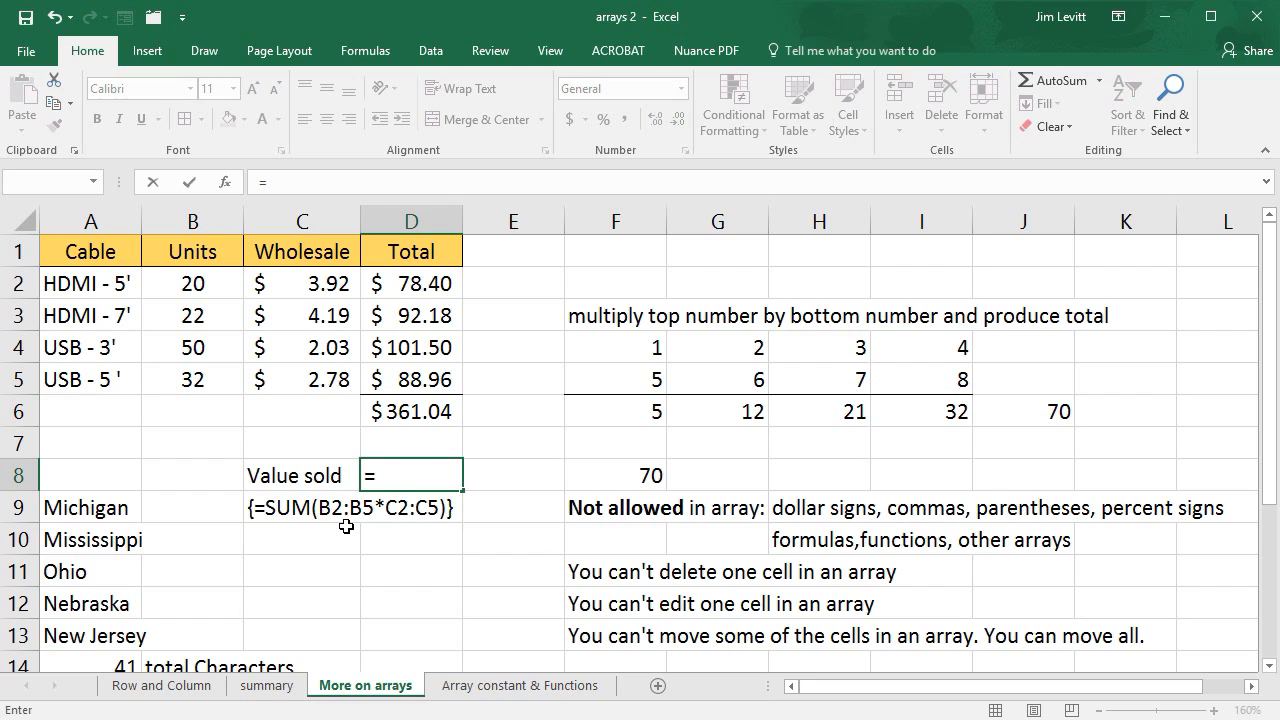
text(sum)
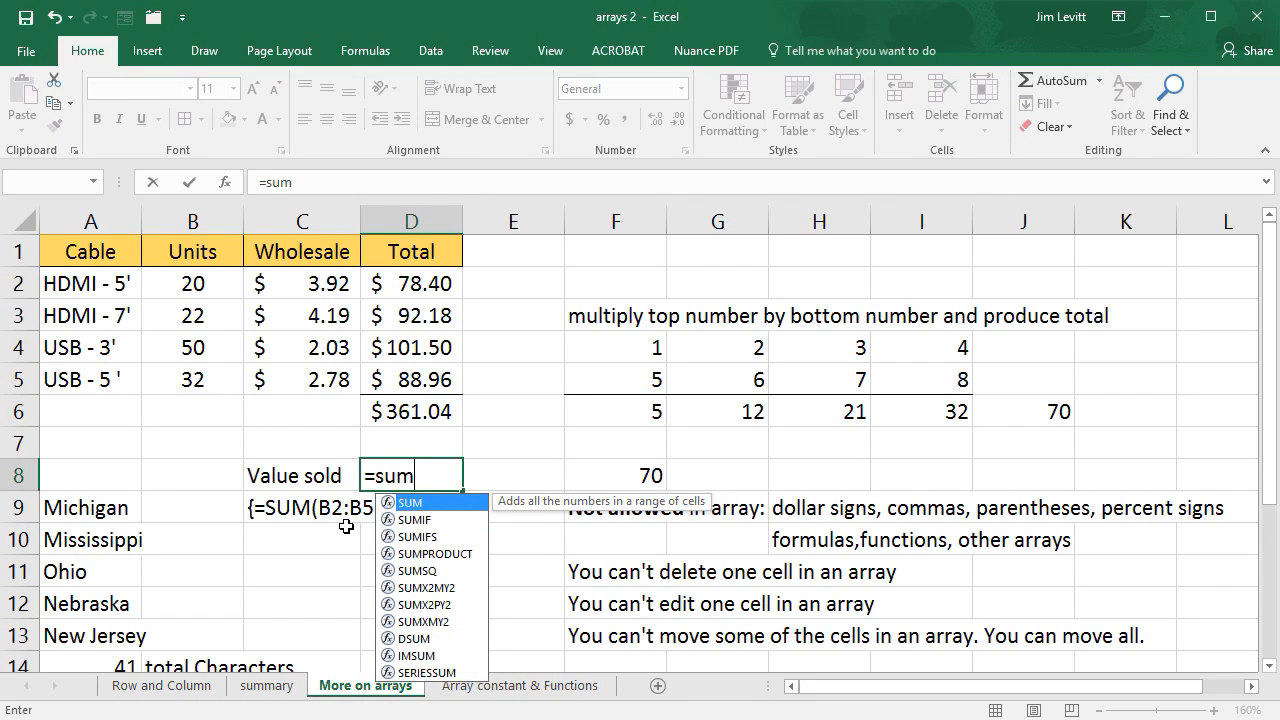
text(()
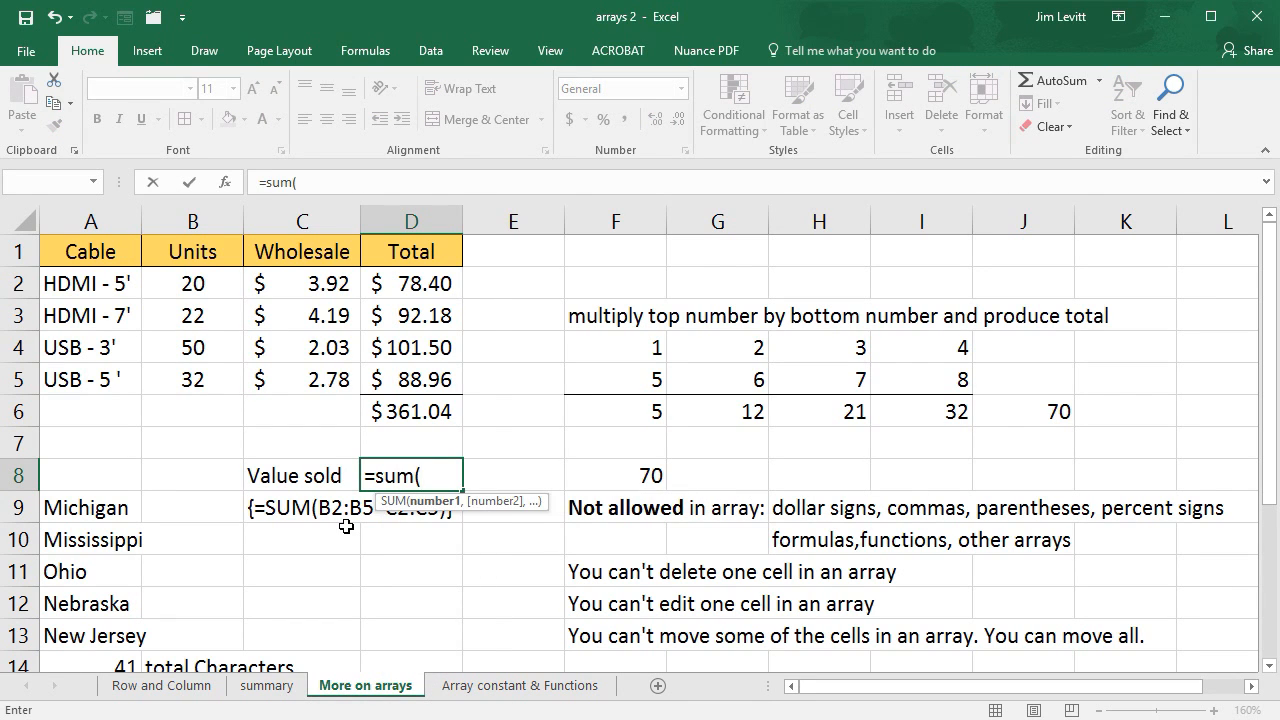
click(226, 286)
drag(226, 286, 220, 385)
text(*)
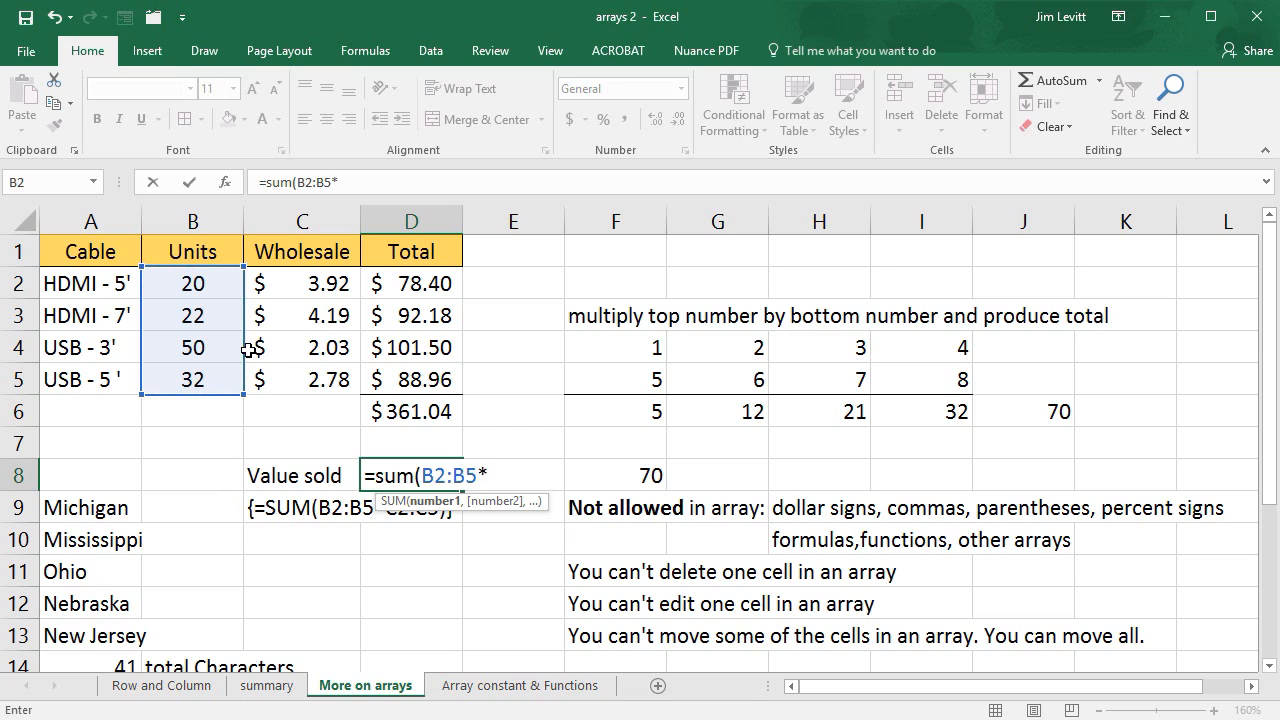
click(330, 289)
drag(330, 289, 297, 373)
text())
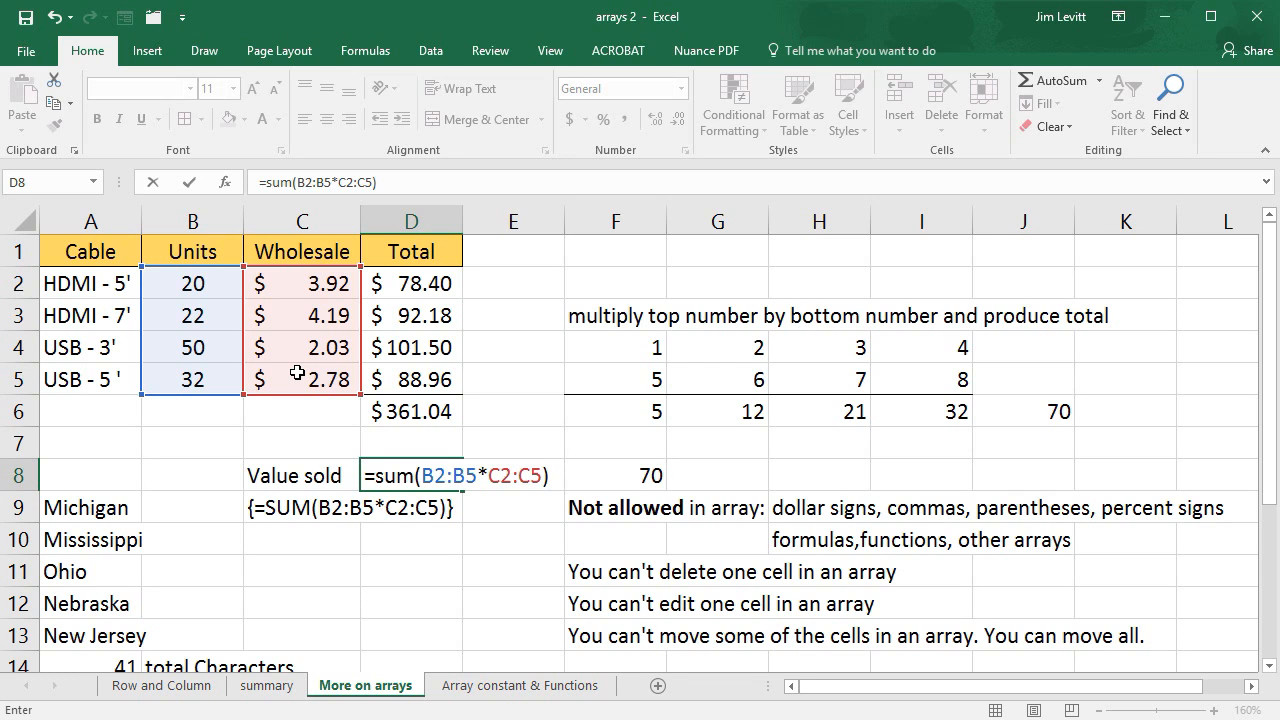
key(ctrl+shift+Return)
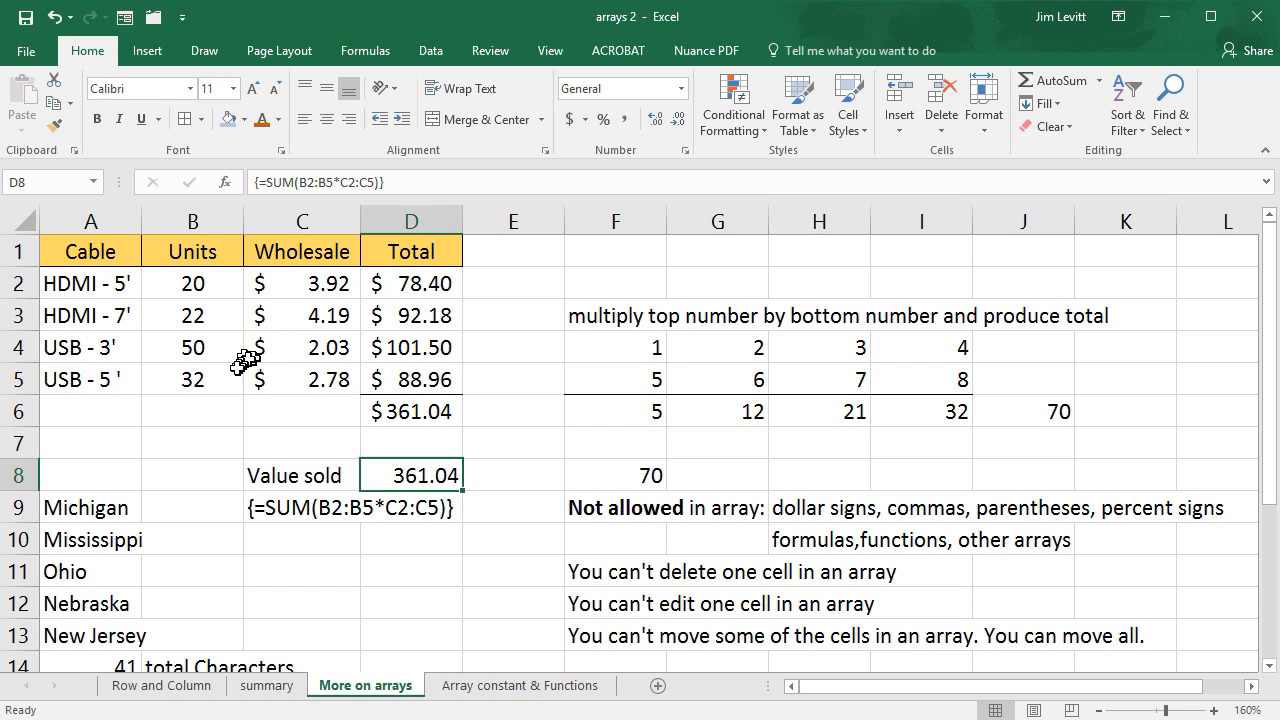
- Set the wholesale price of the USB - 3' cable in C4 to 1.99
click(329, 345)
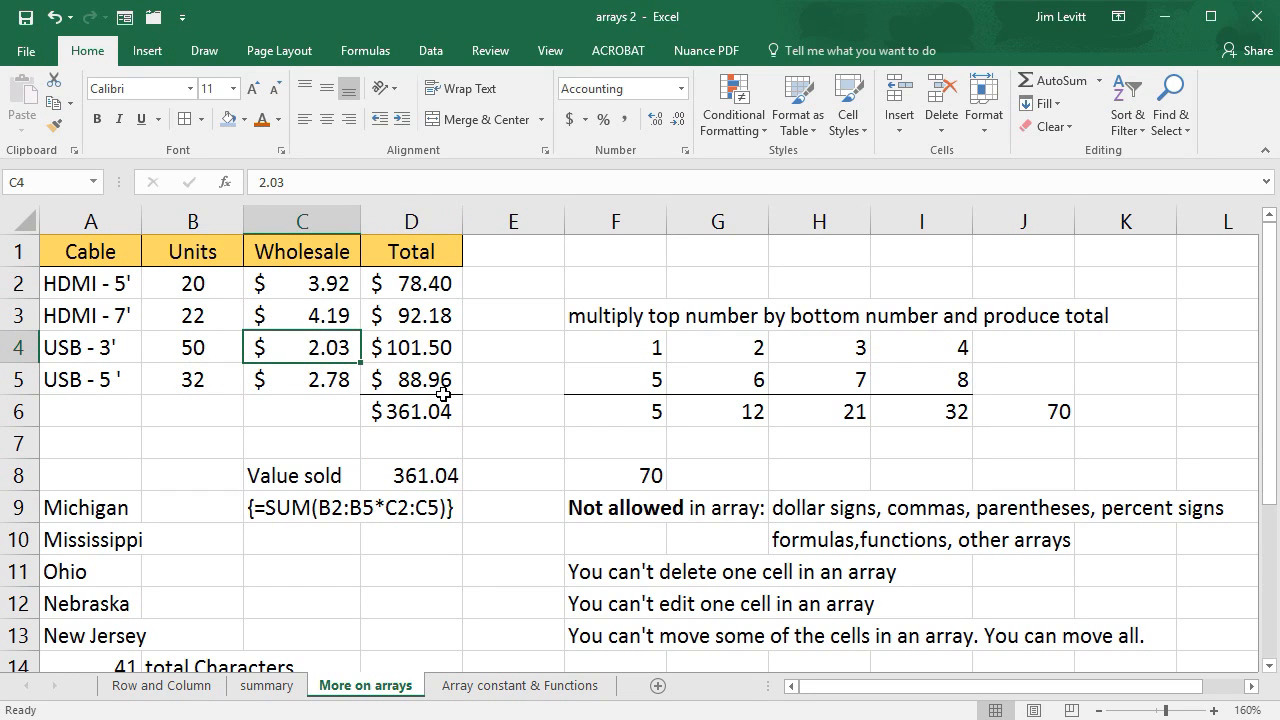
text(1.99)
key(Return)
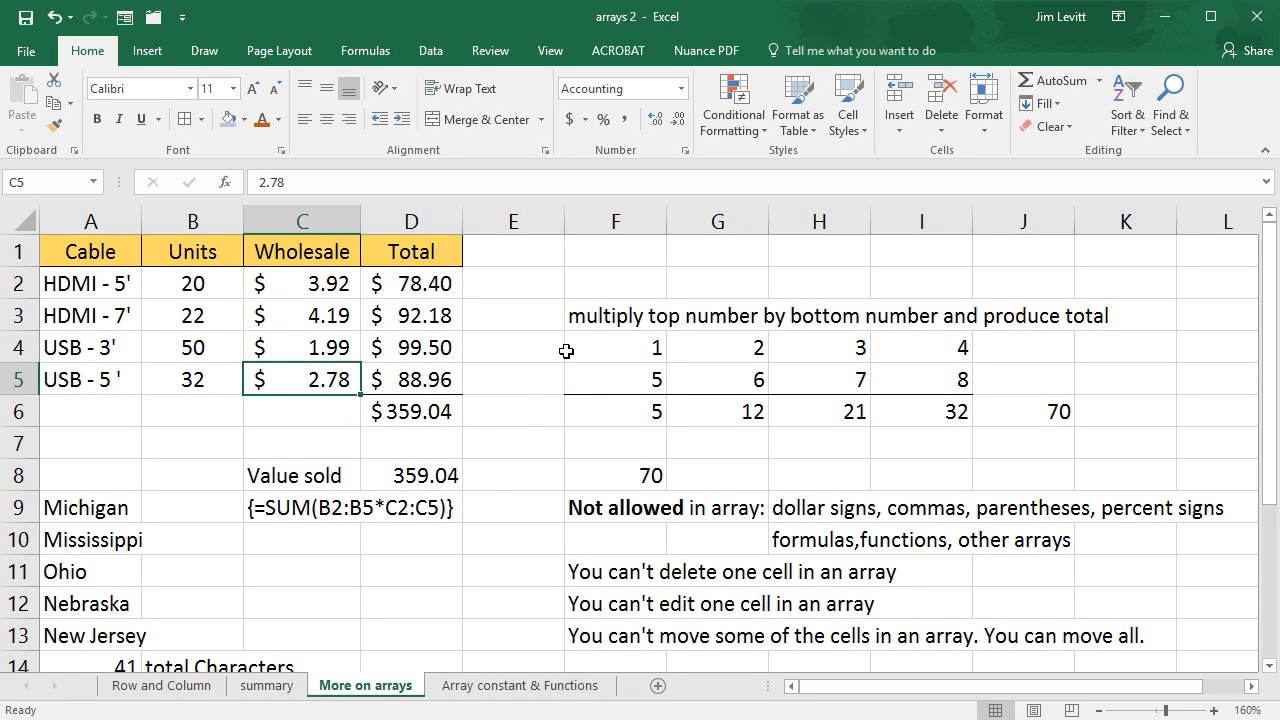
- Clear the individual totals and their sum from D2:D6
click(429, 437)
drag(430, 405, 422, 283)
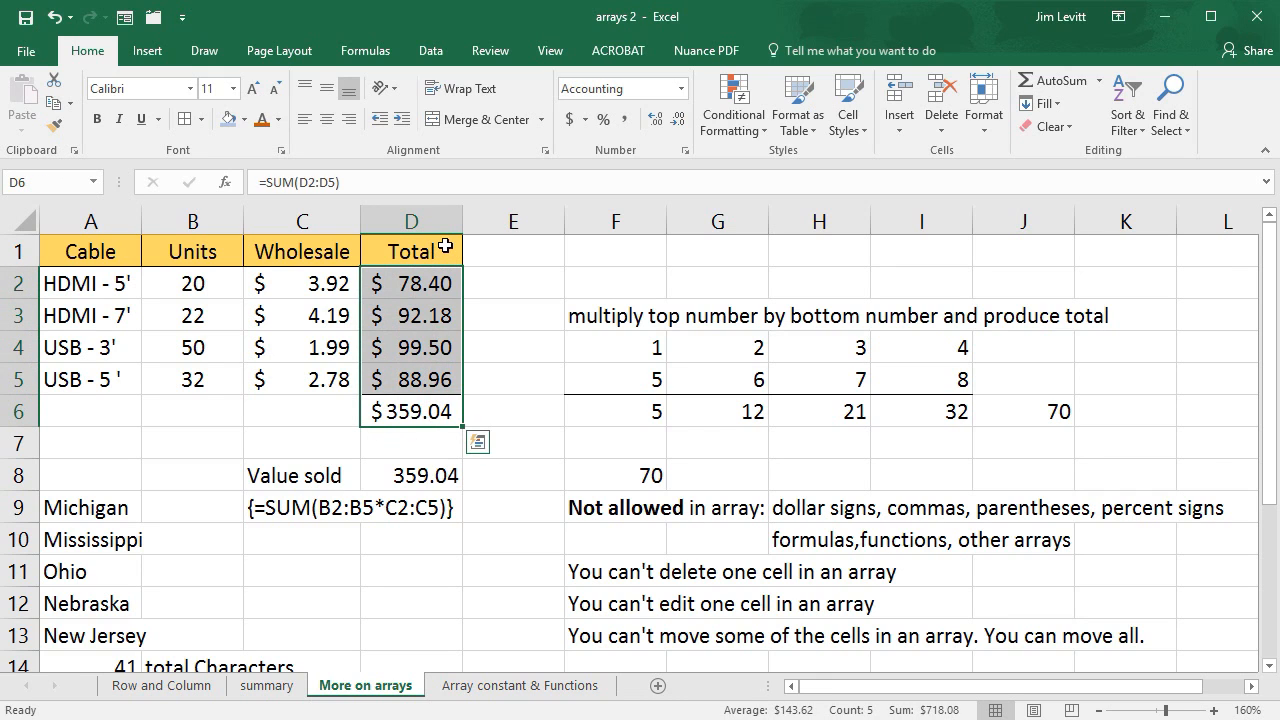
key(Delete)
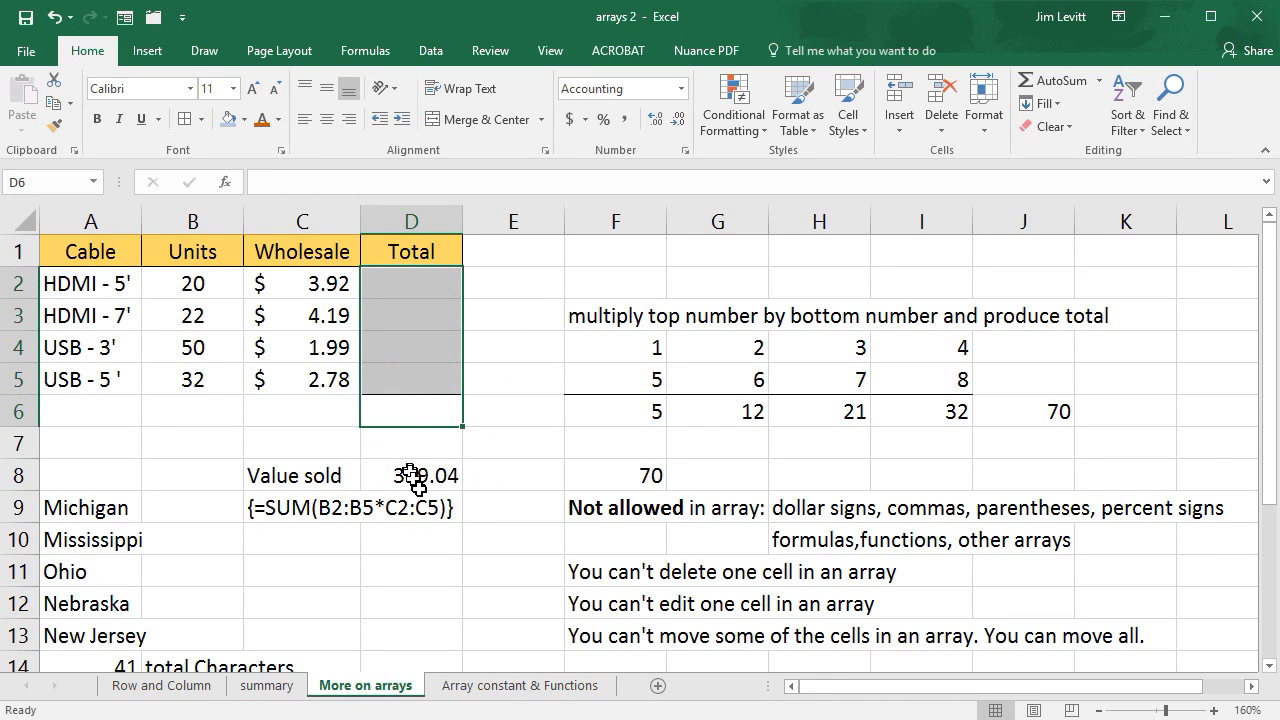
- Set the units of the USB - 3' cable in B4 to 22 and check the value sold cell D8
click(194, 346)
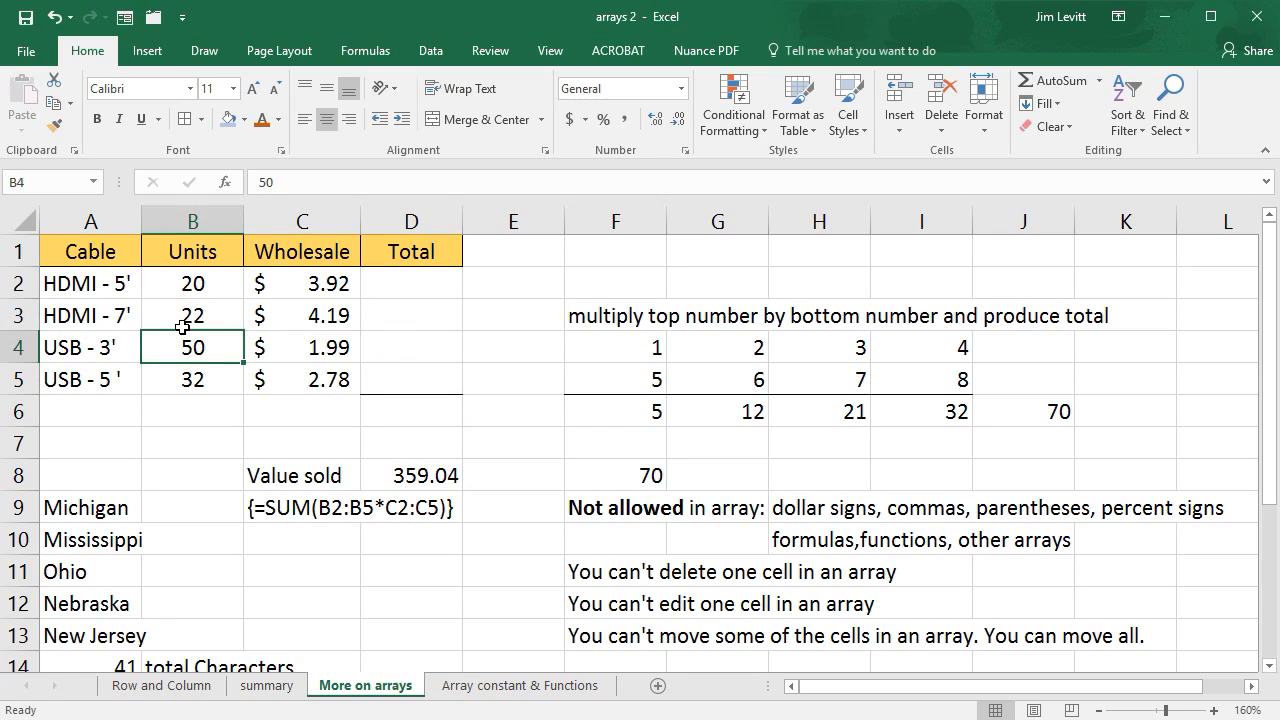
text(22)
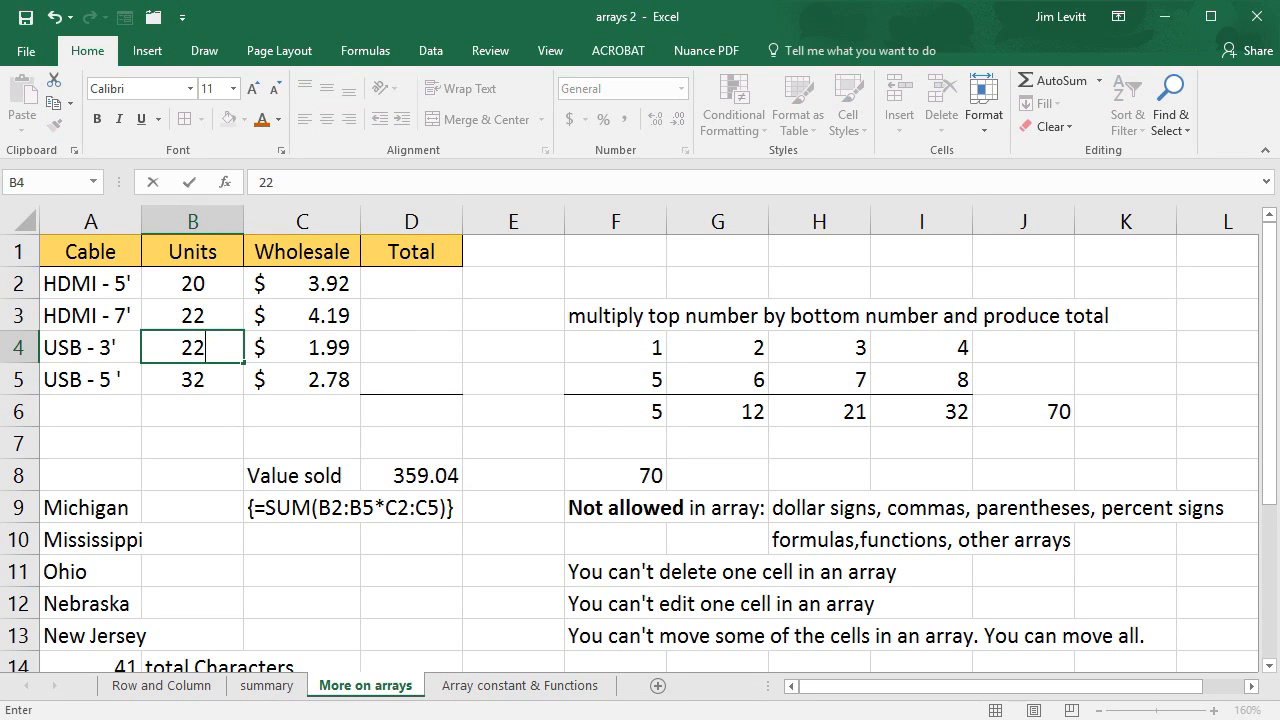
key(Return)
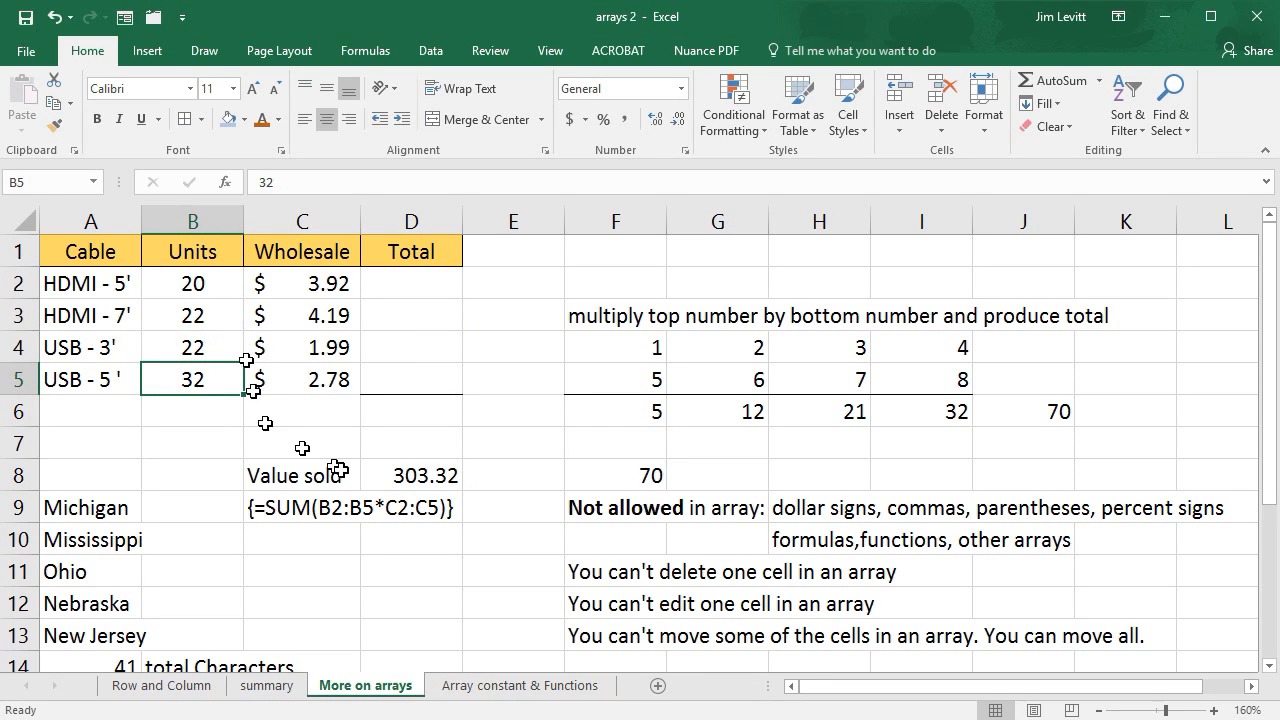
click(408, 474)
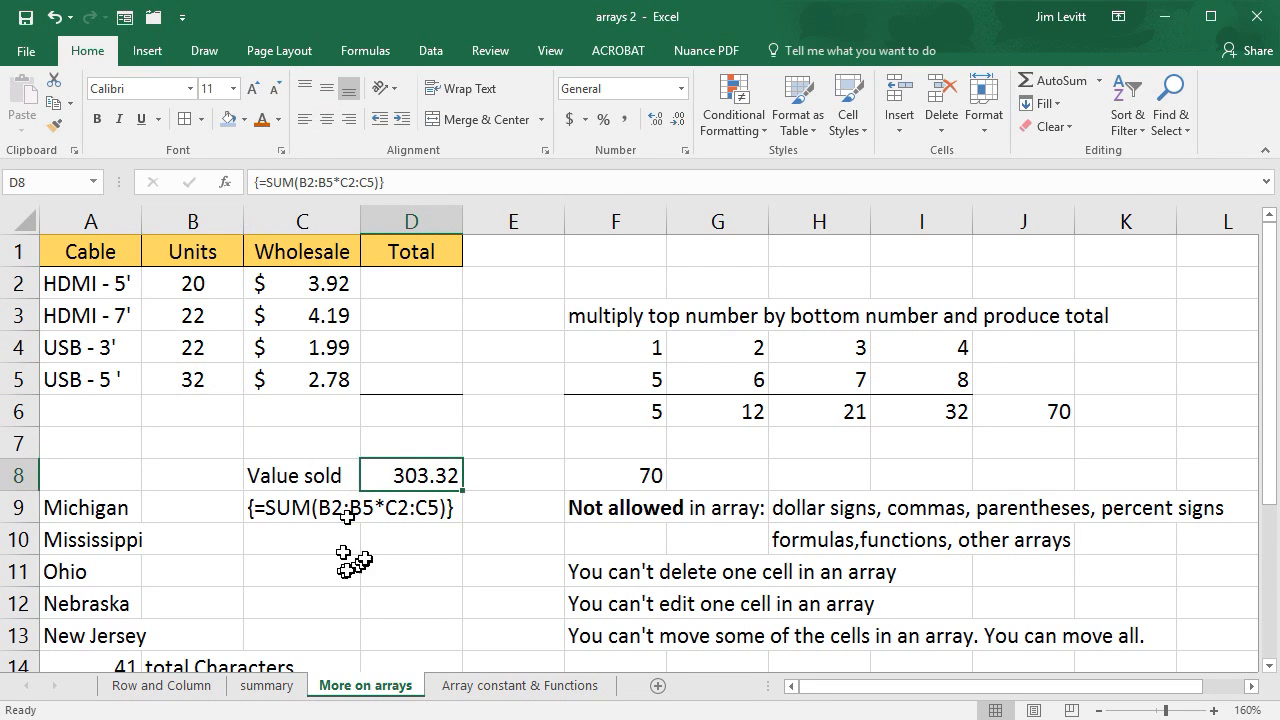
- Count the characters in Ohio, Nebraska and New Jersey by entering =LEN(A11) in B11 and filling it down to B13
scroll(370, 557, down, 2)
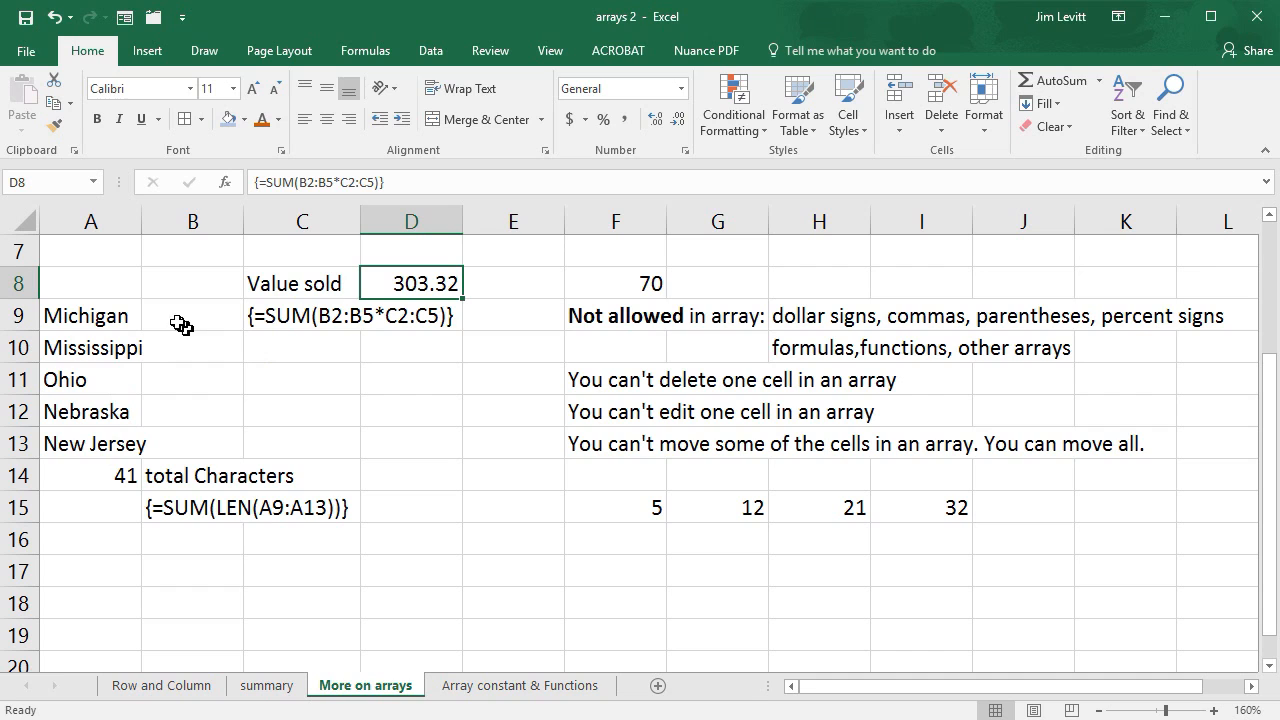
click(188, 383)
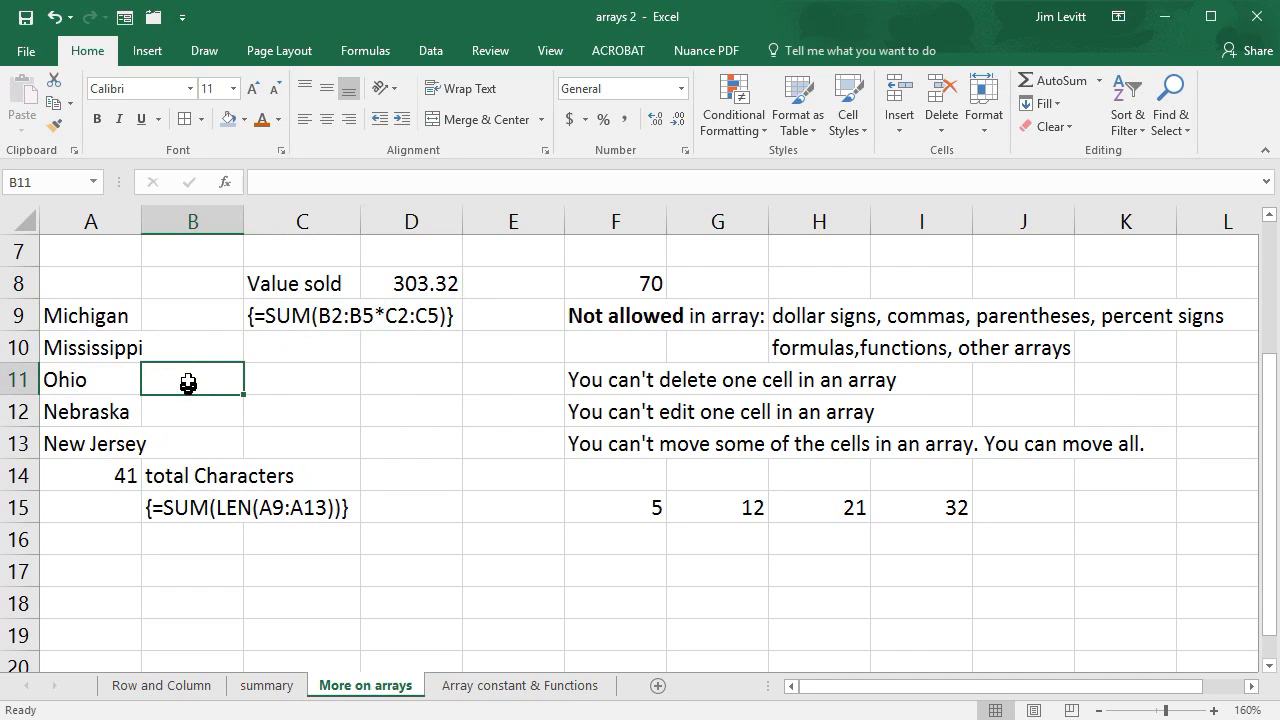
text(=len)
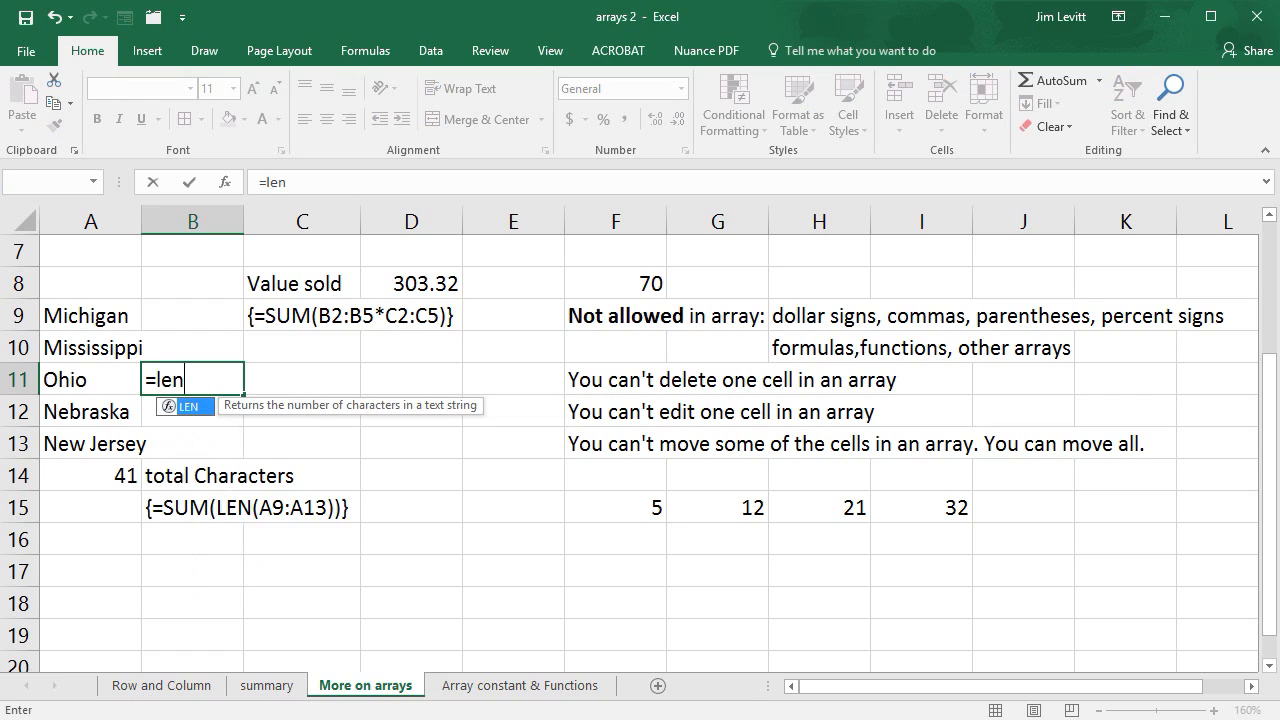
text(()
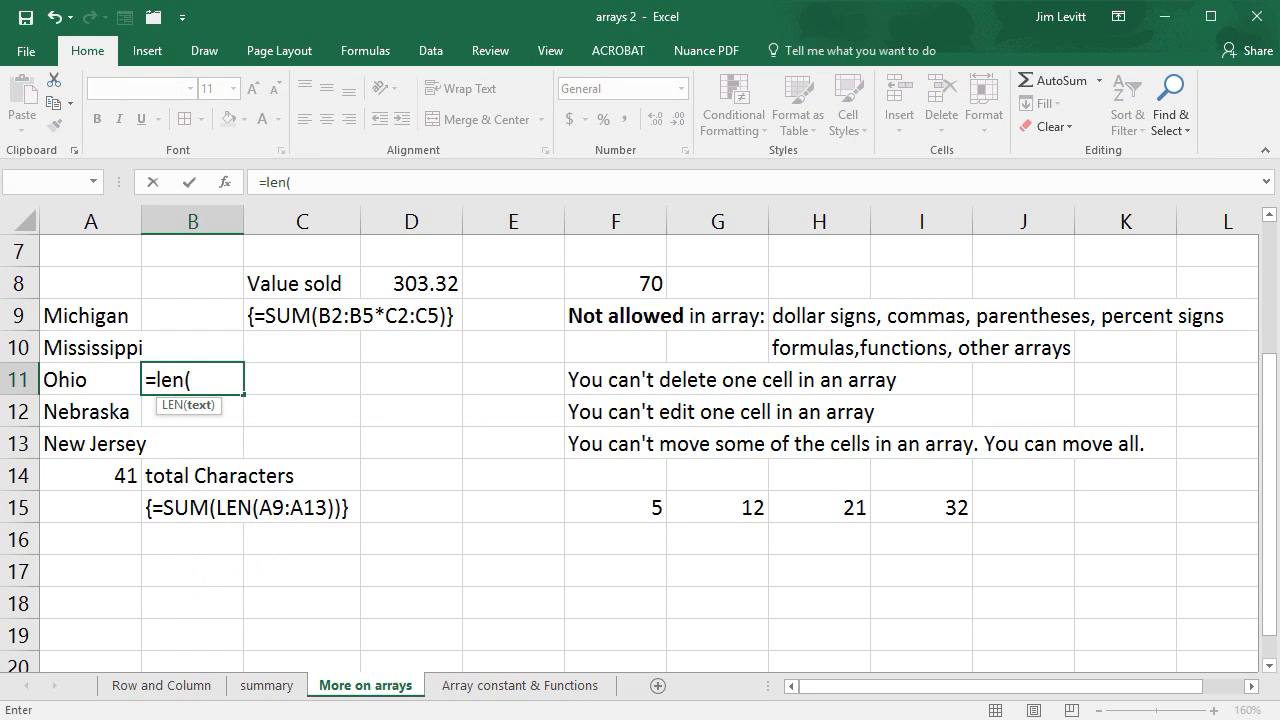
click(88, 380)
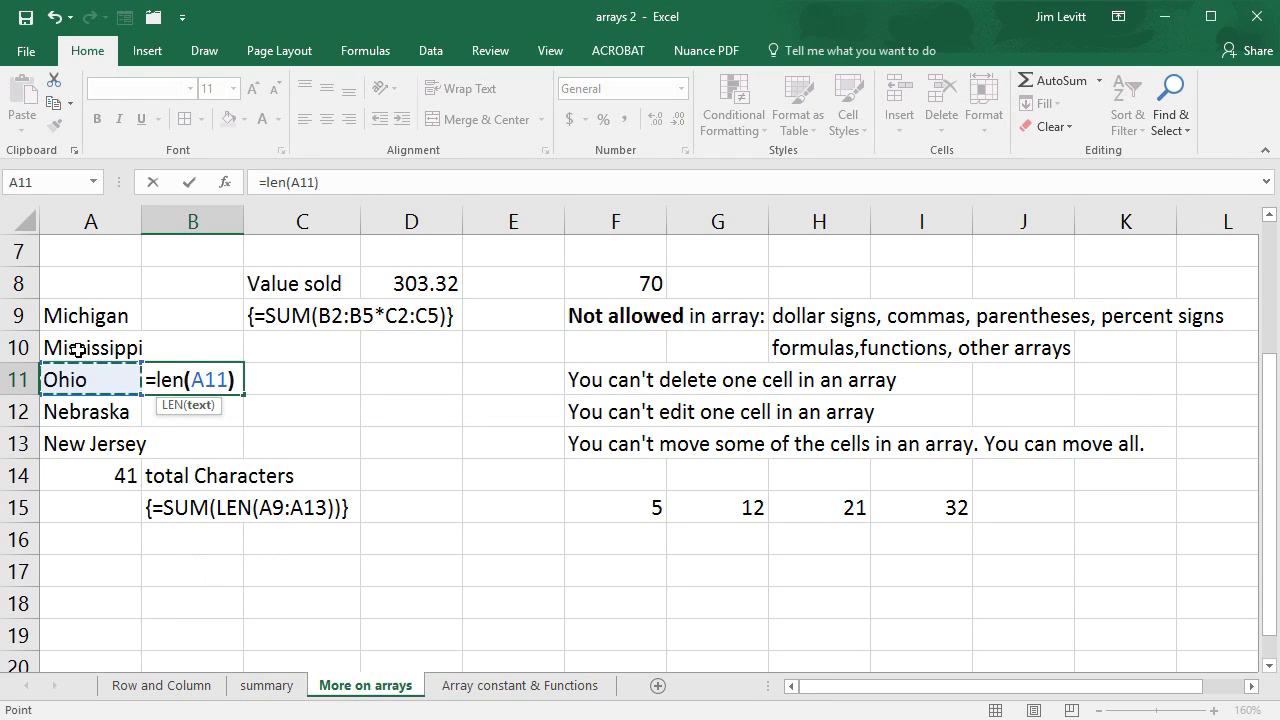
key(Return)
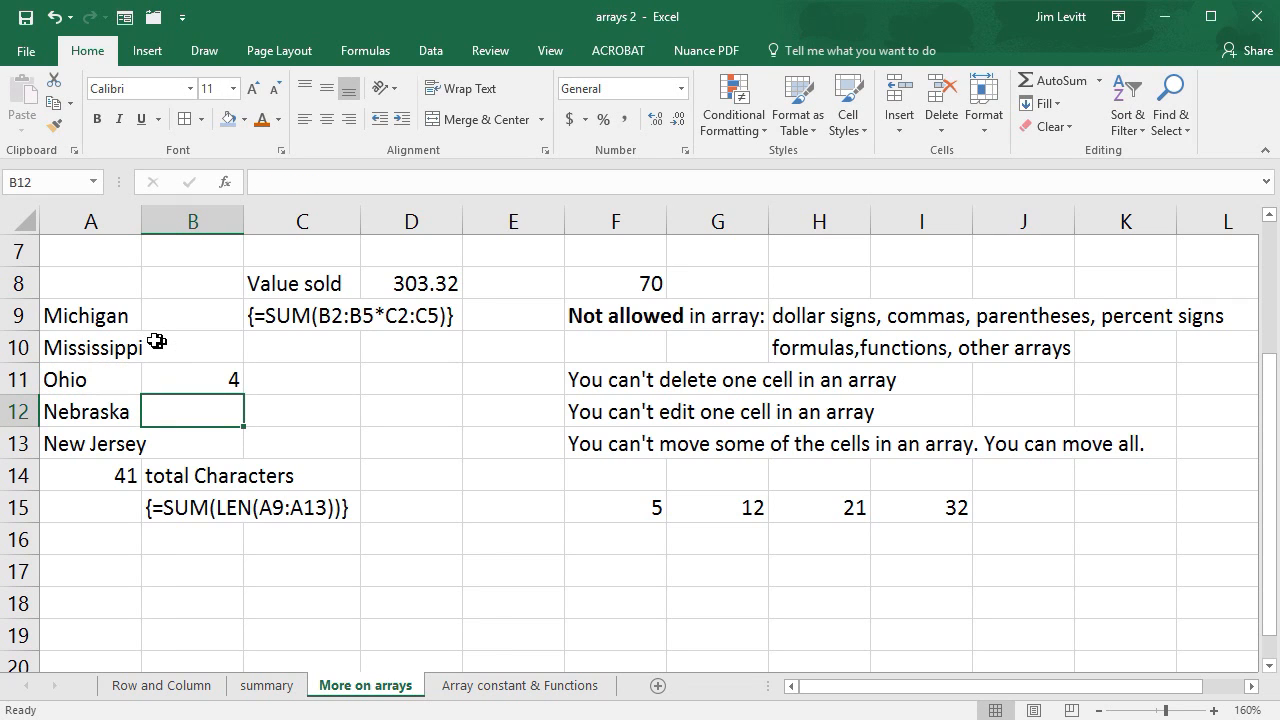
click(230, 384)
drag(245, 396, 247, 460)
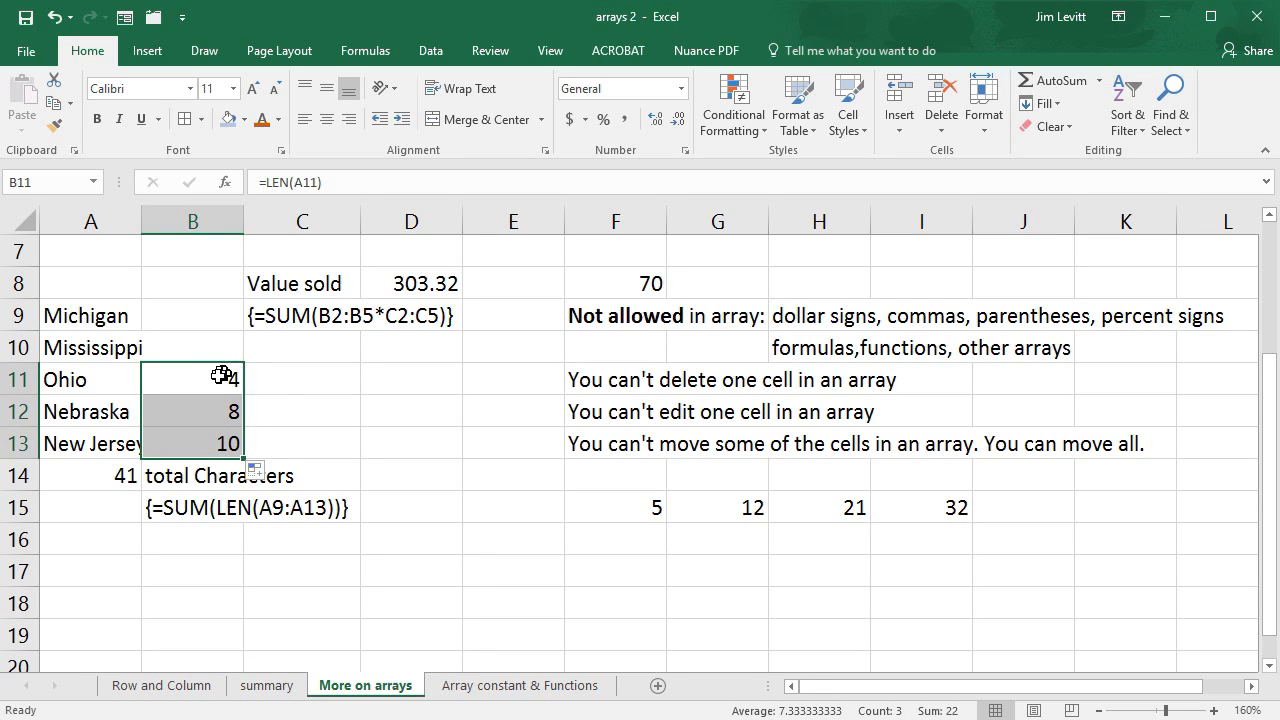
- Fill the LEN formula upward from B11 to B9 to count the characters in Mississippi and Michigan
click(225, 378)
drag(248, 396, 245, 345)
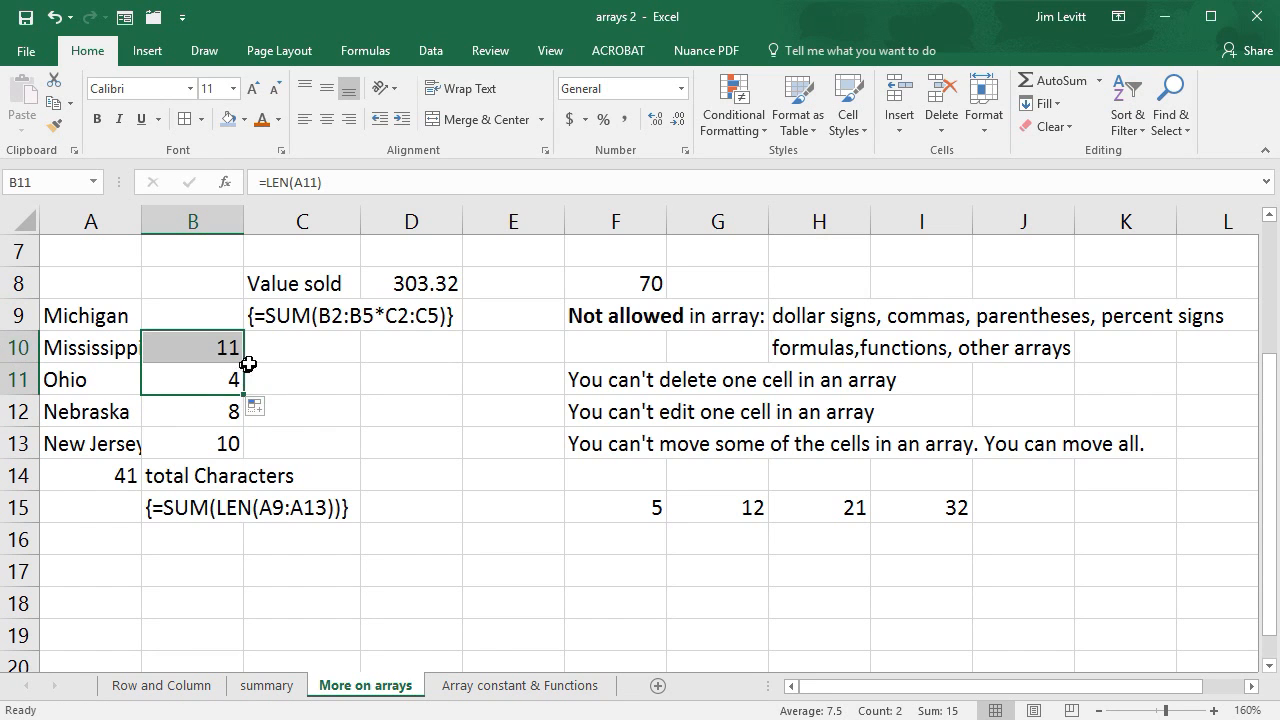
click(228, 376)
click(228, 350)
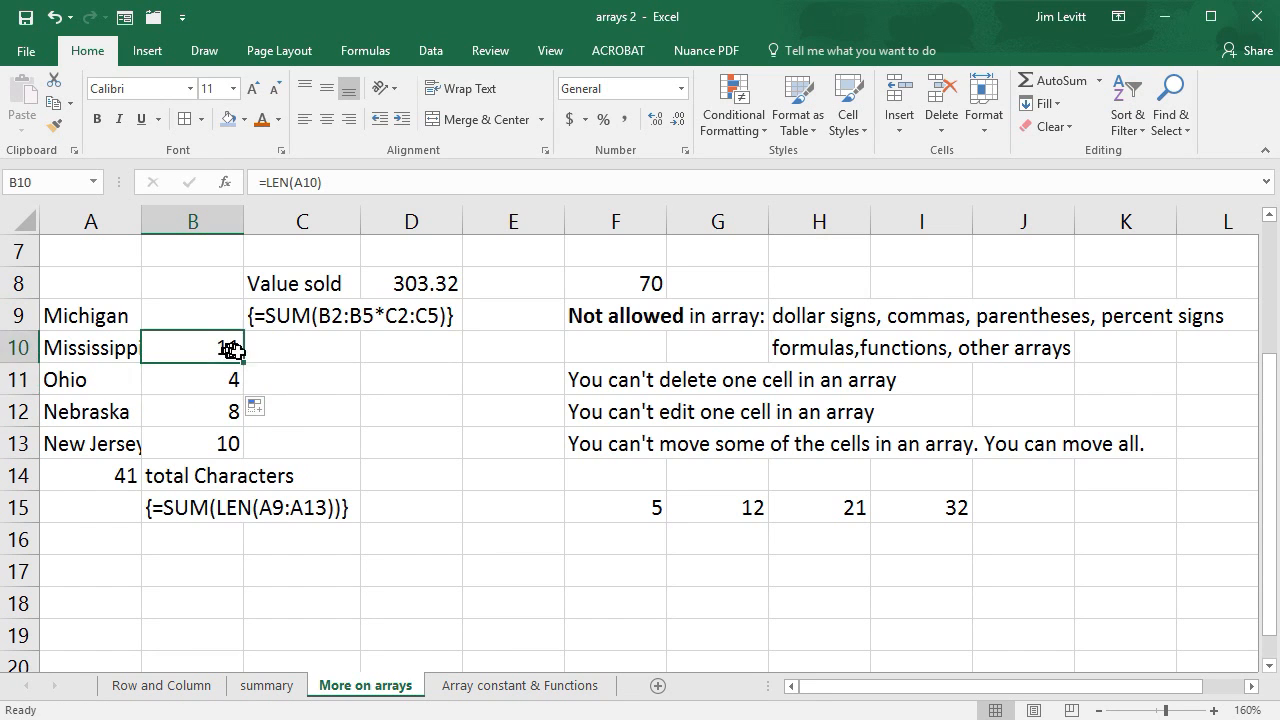
drag(251, 345, 246, 314)
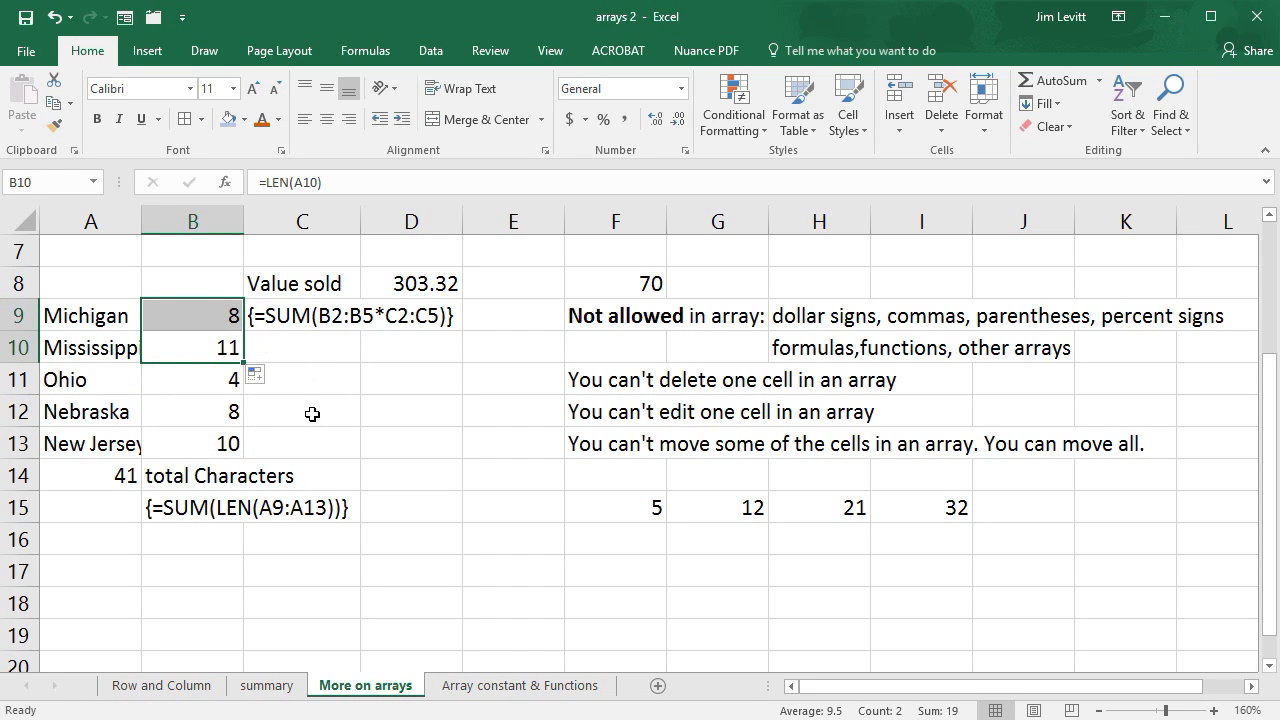
- Replace Ohio in A11 with New York and check the total characters array formula in A14
click(105, 482)
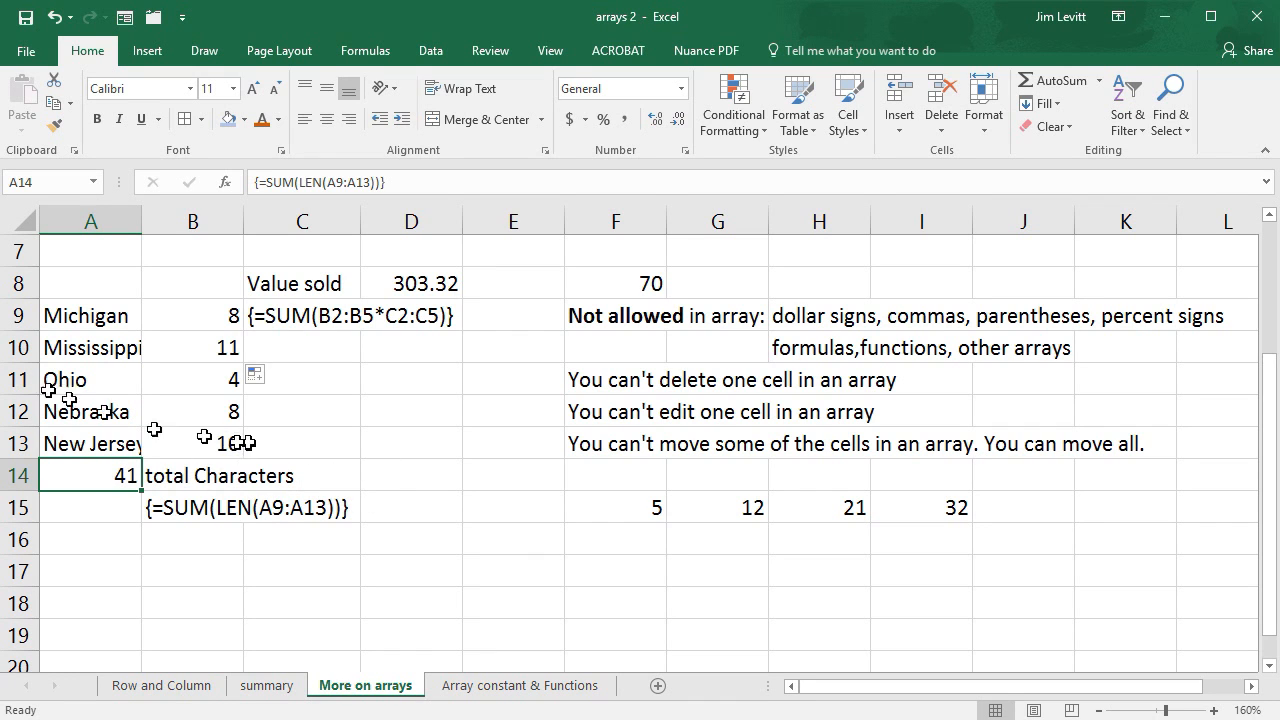
click(104, 380)
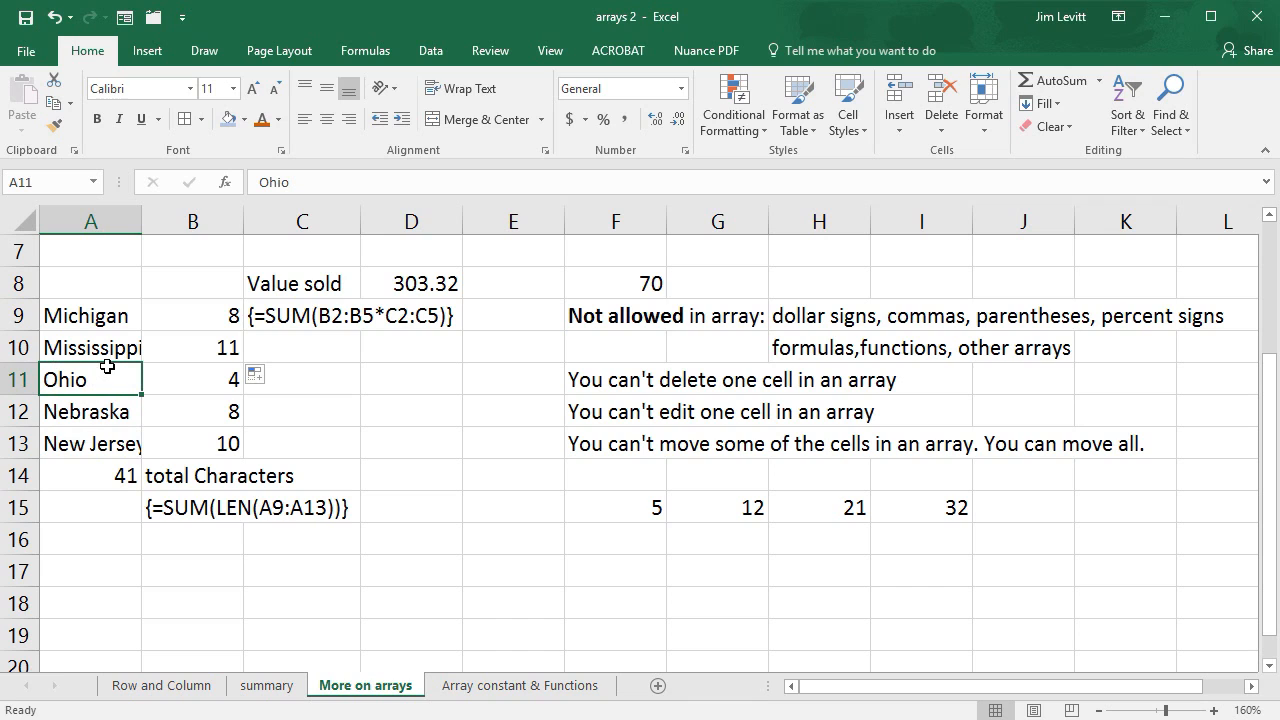
text(New )
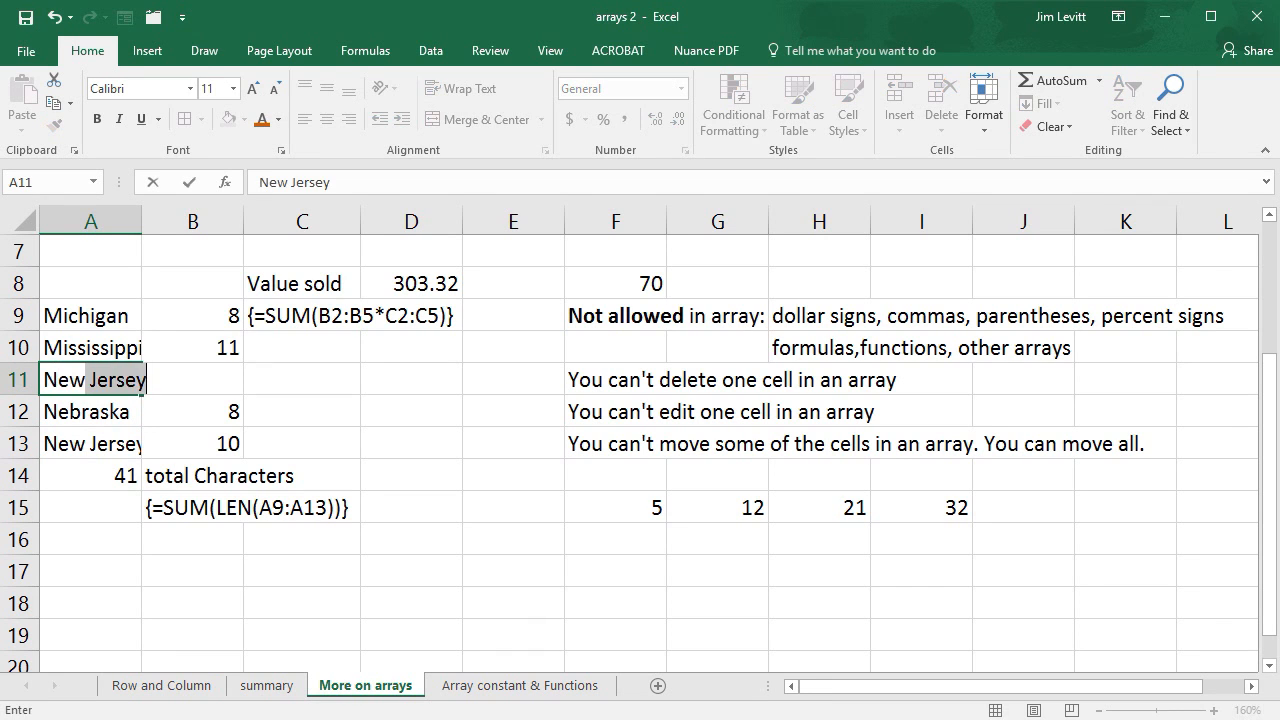
text(York)
key(Return)
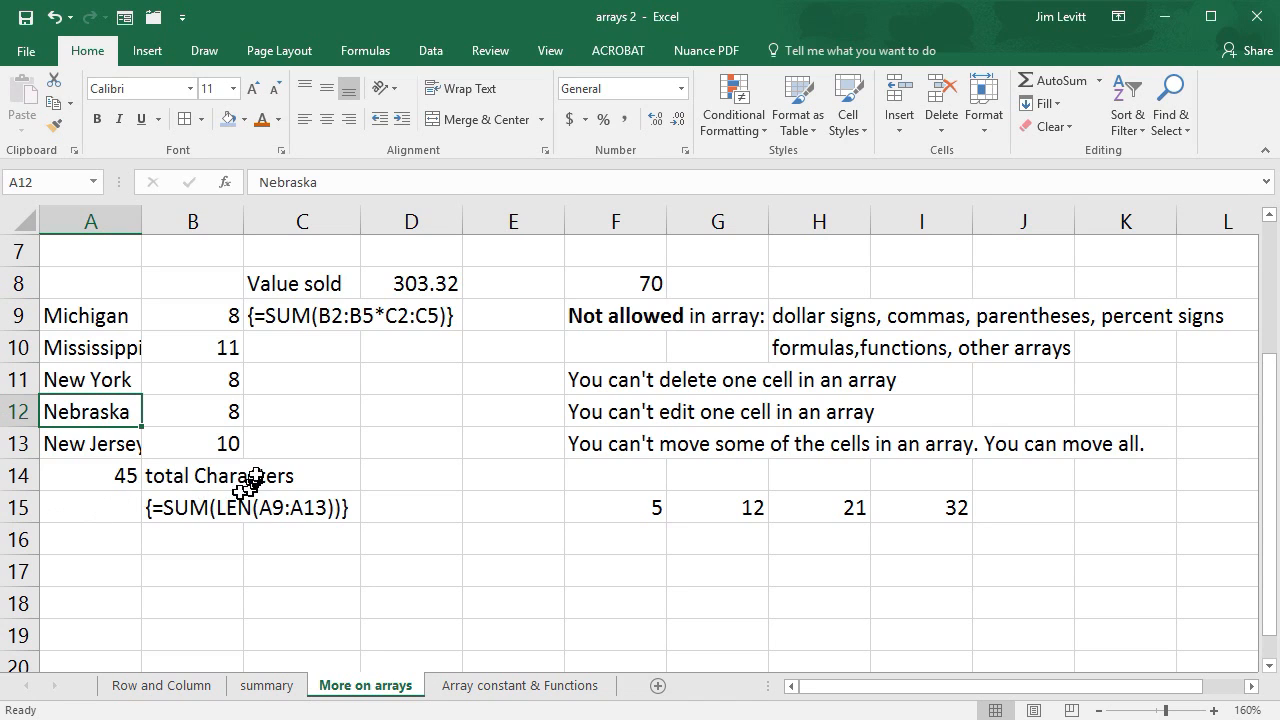
click(117, 478)
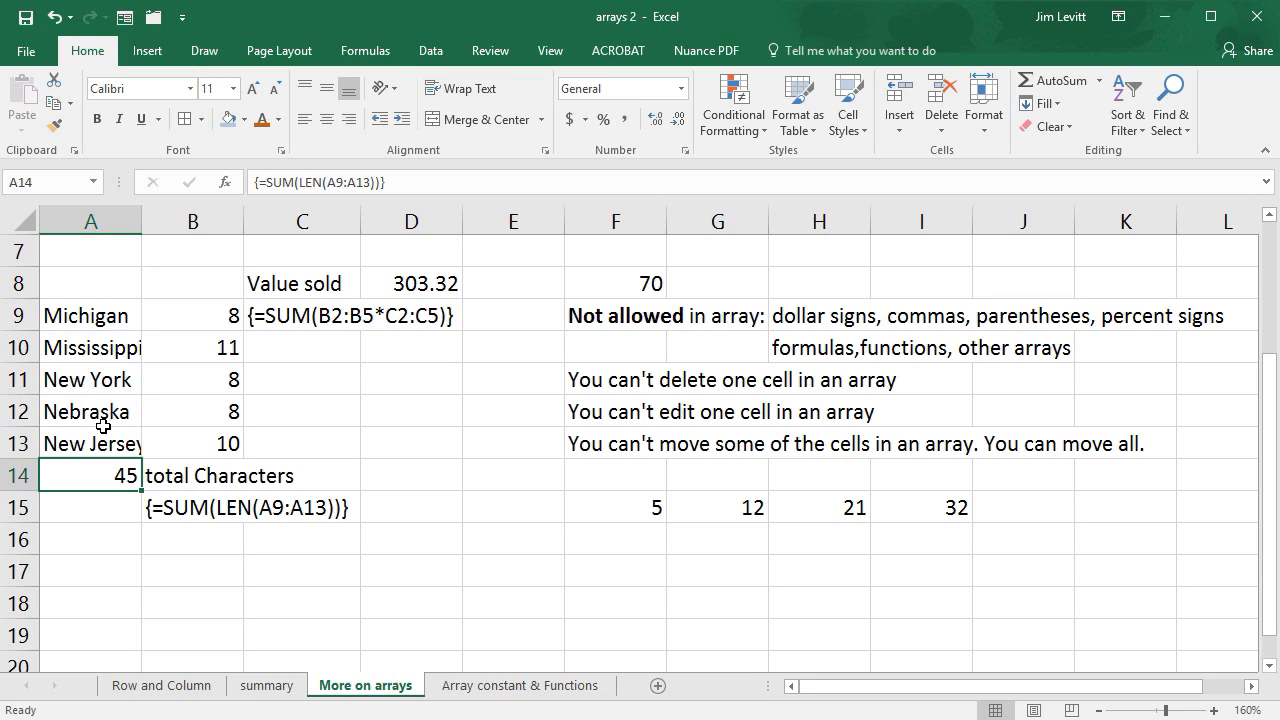
- Review the product formulas in F6 and G6, and change the first array constant in F8's SUM formula to {1,7,3,4}
scroll(380, 506, up, 2)
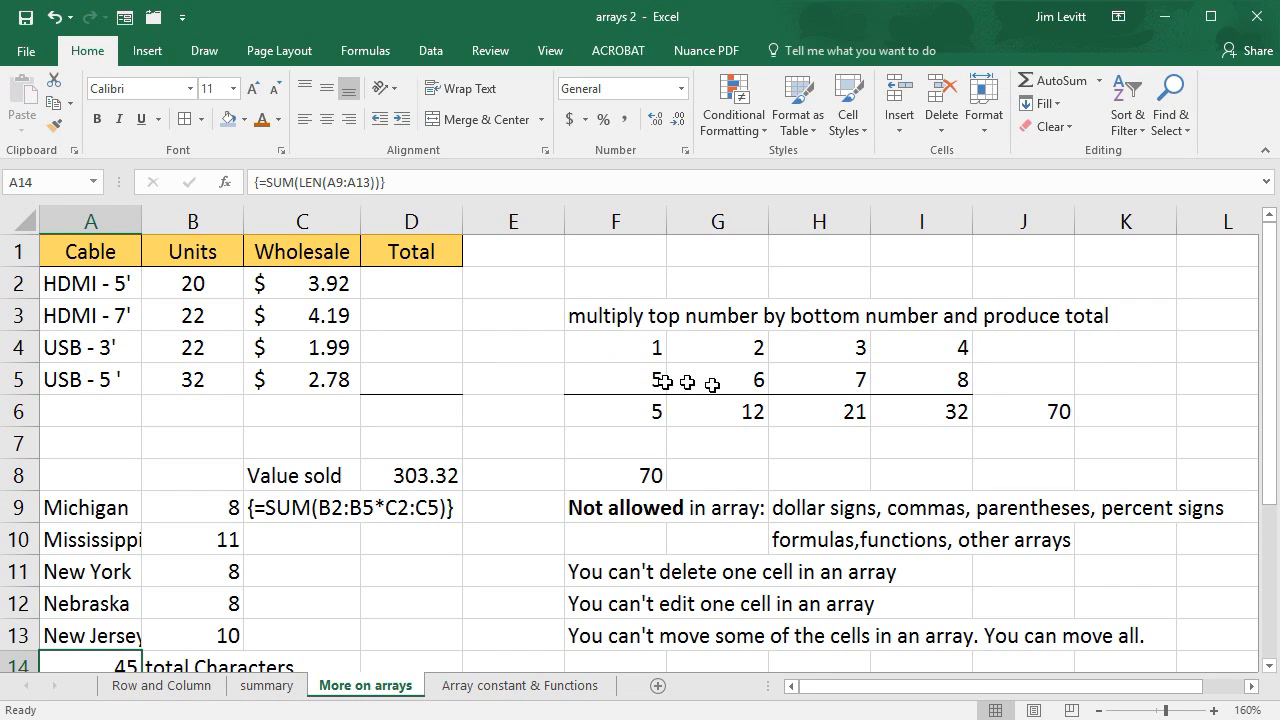
click(649, 417)
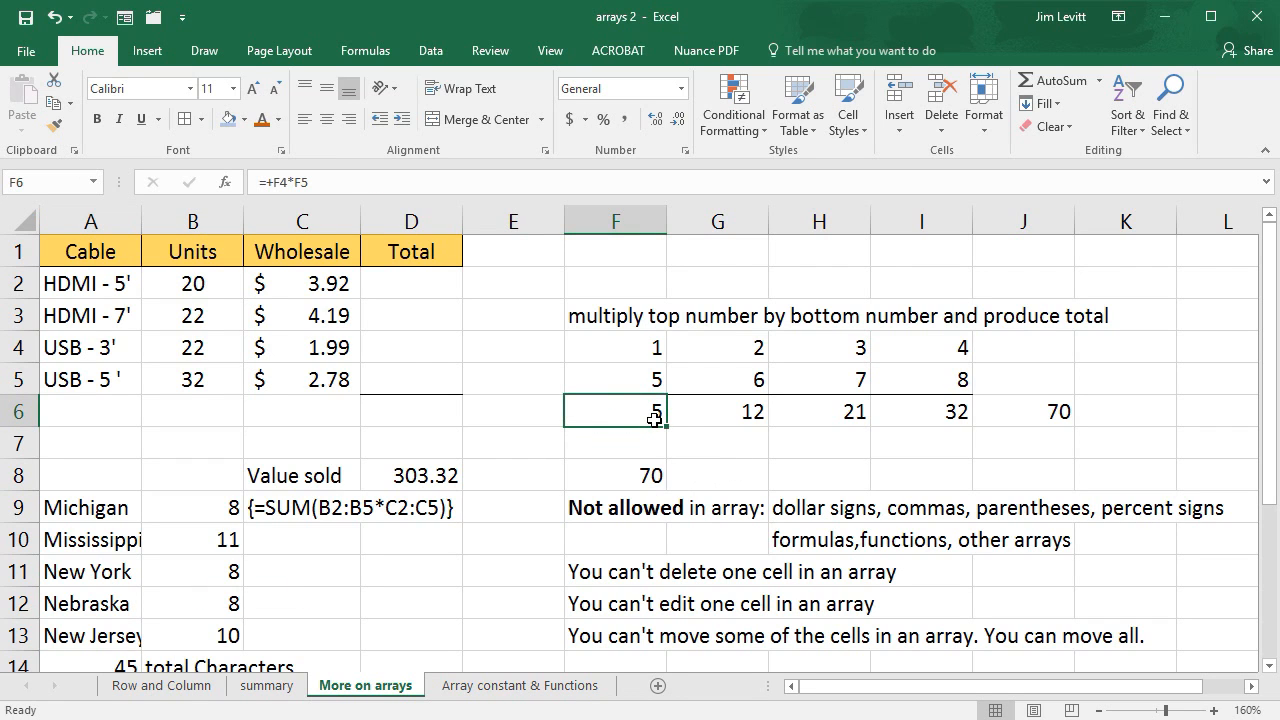
click(745, 414)
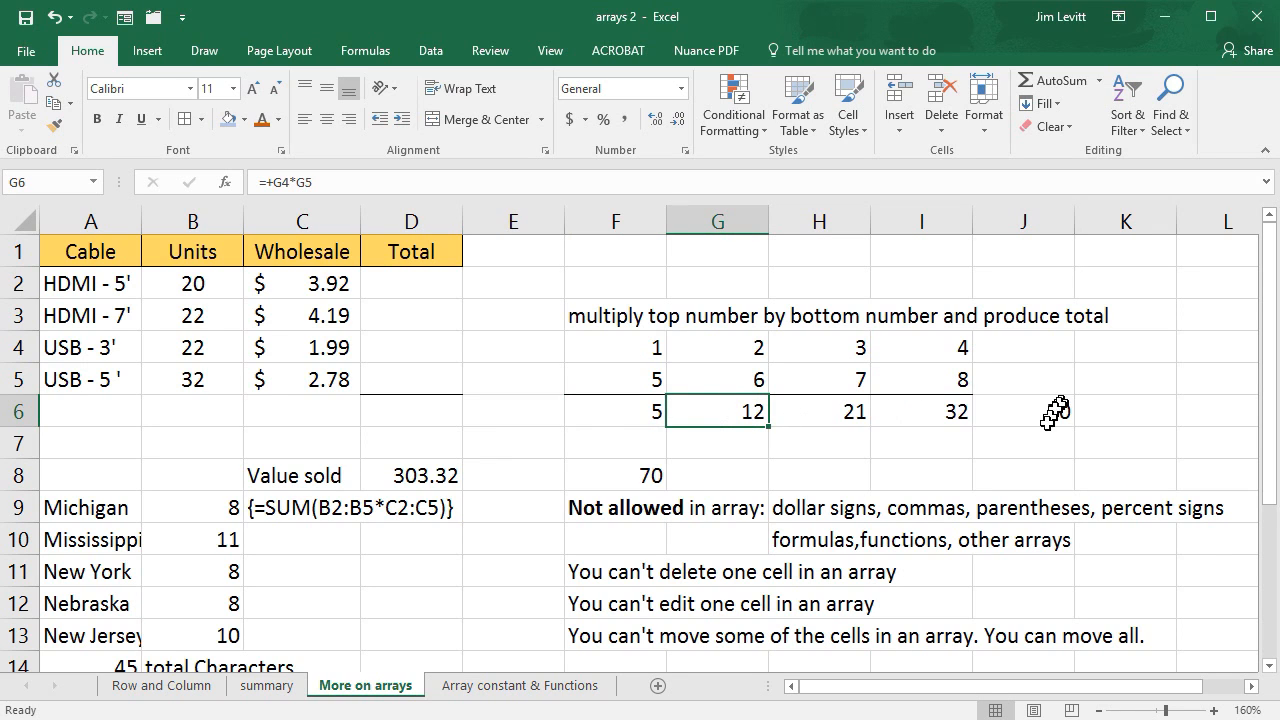
click(640, 476)
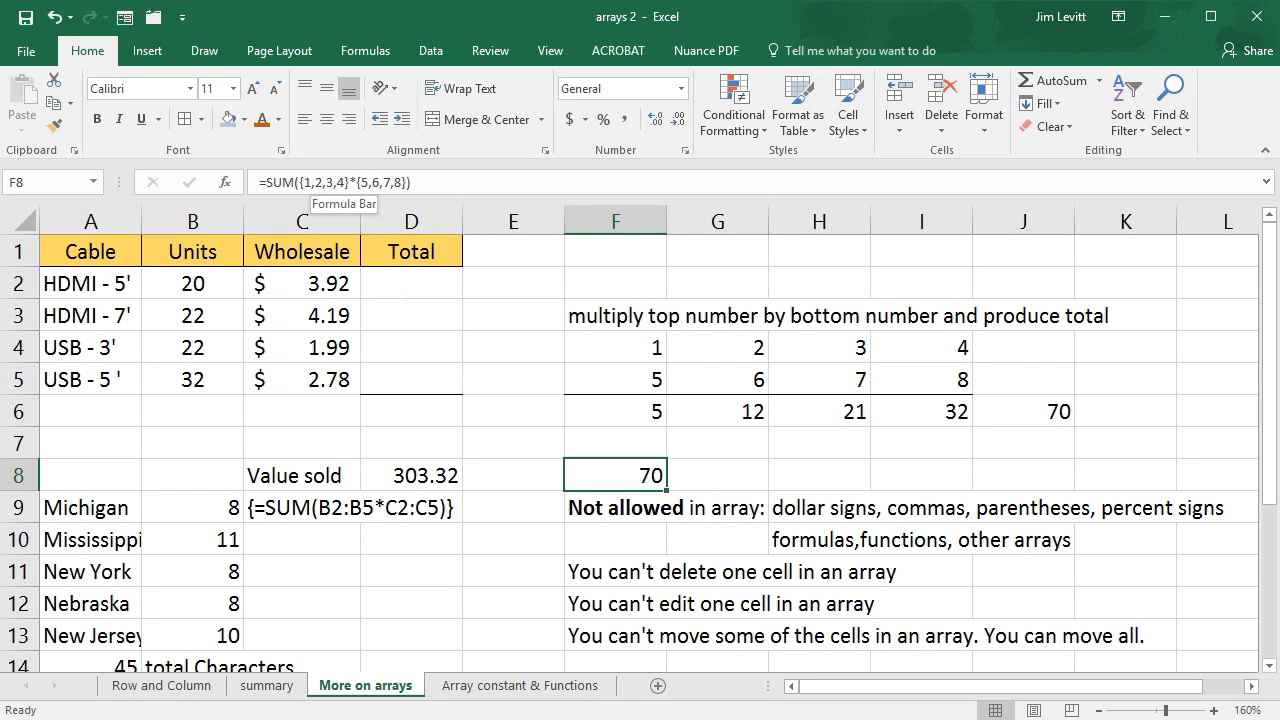
click(322, 184)
click(316, 183)
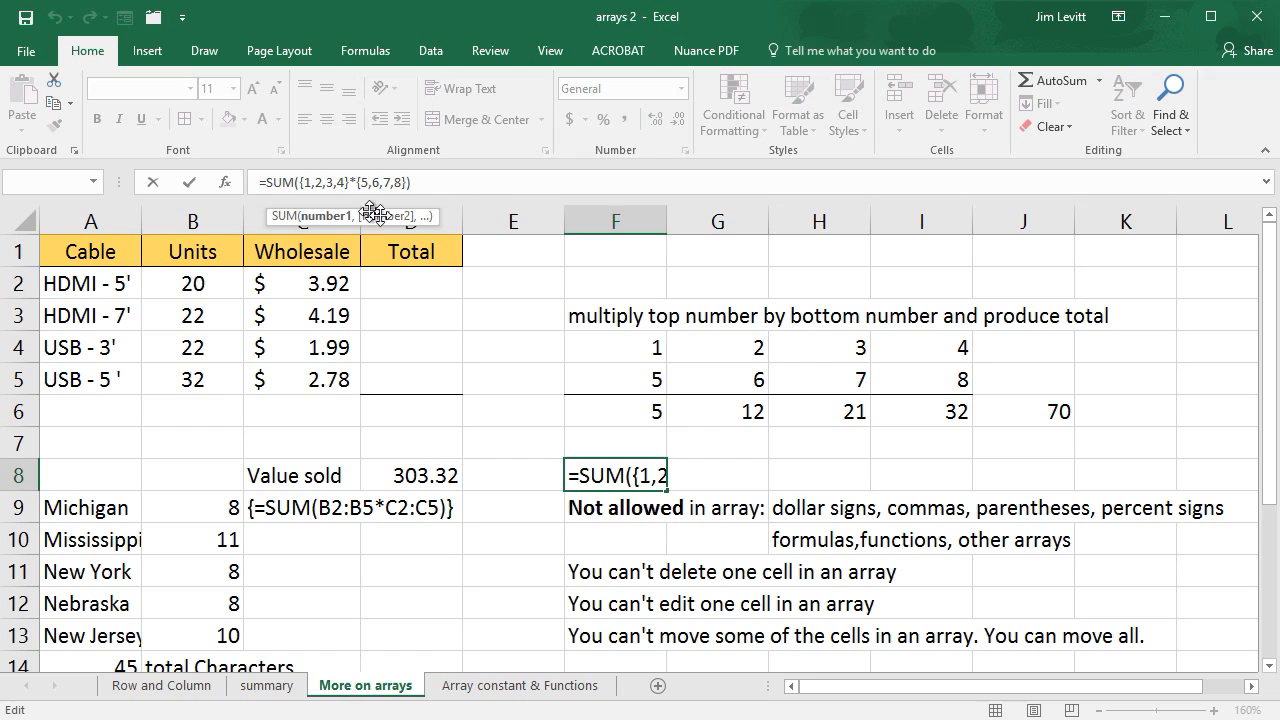
key(Delete)
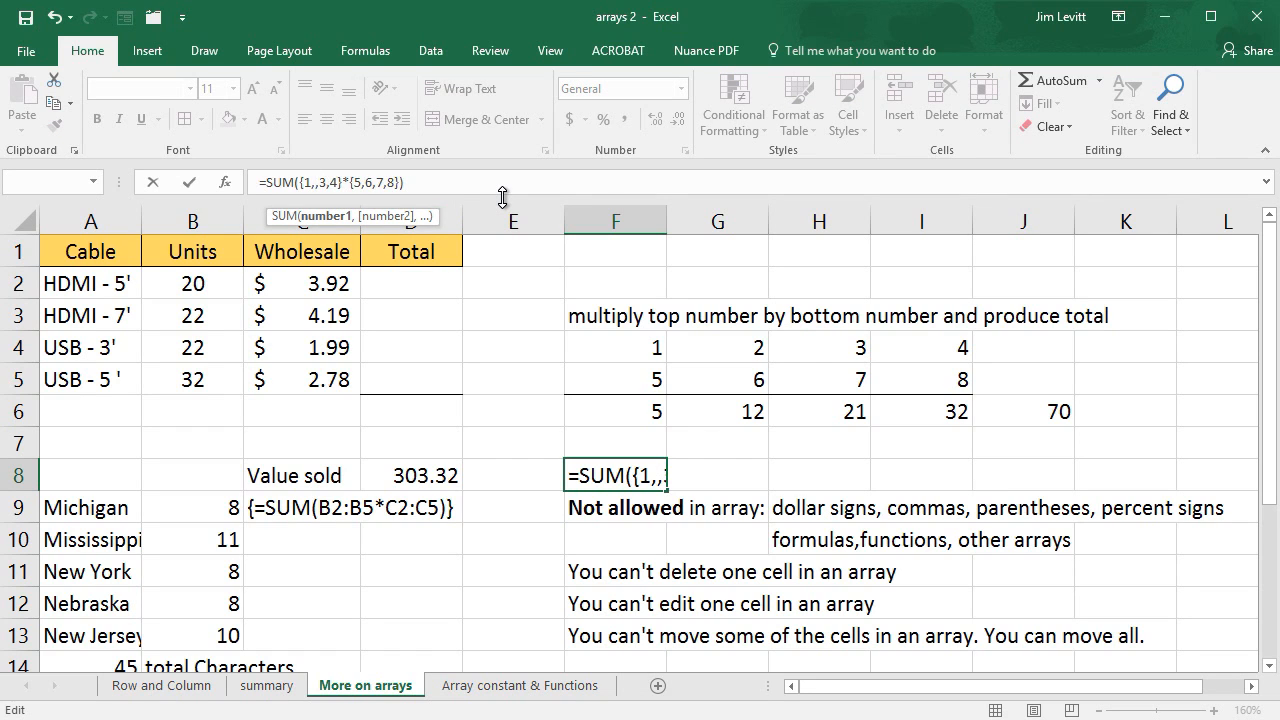
text(7)
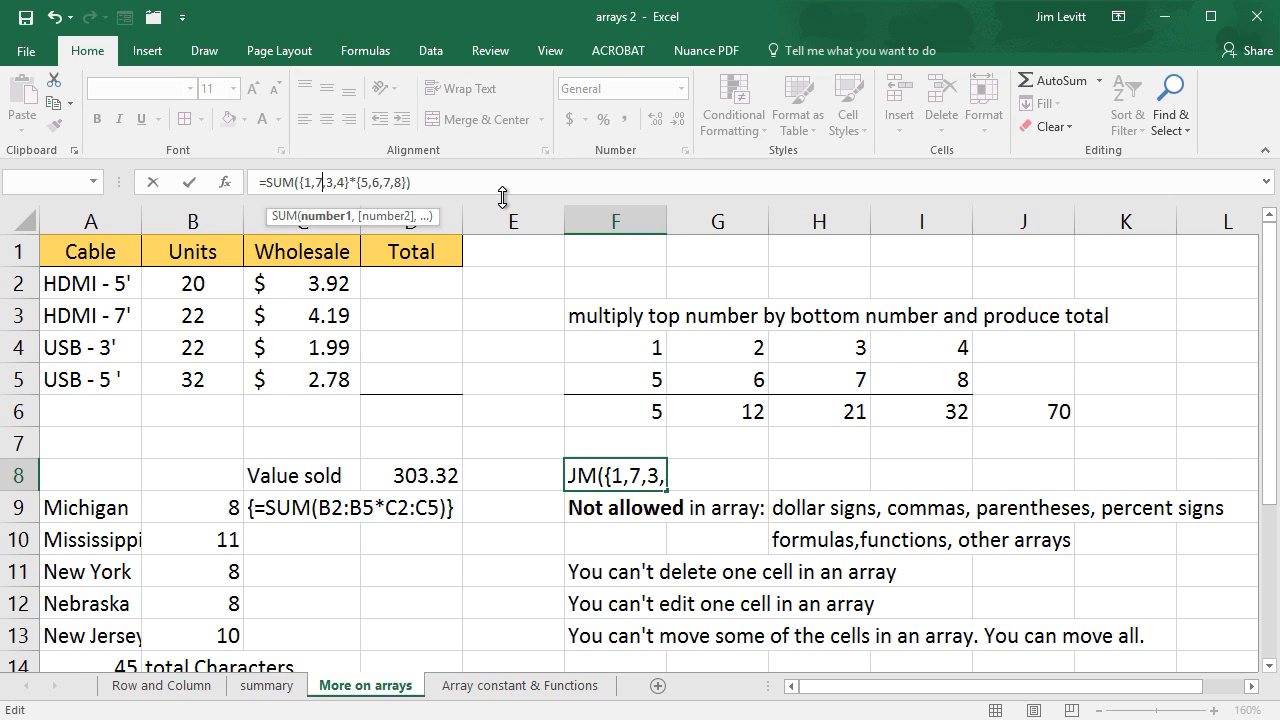
key(Return)
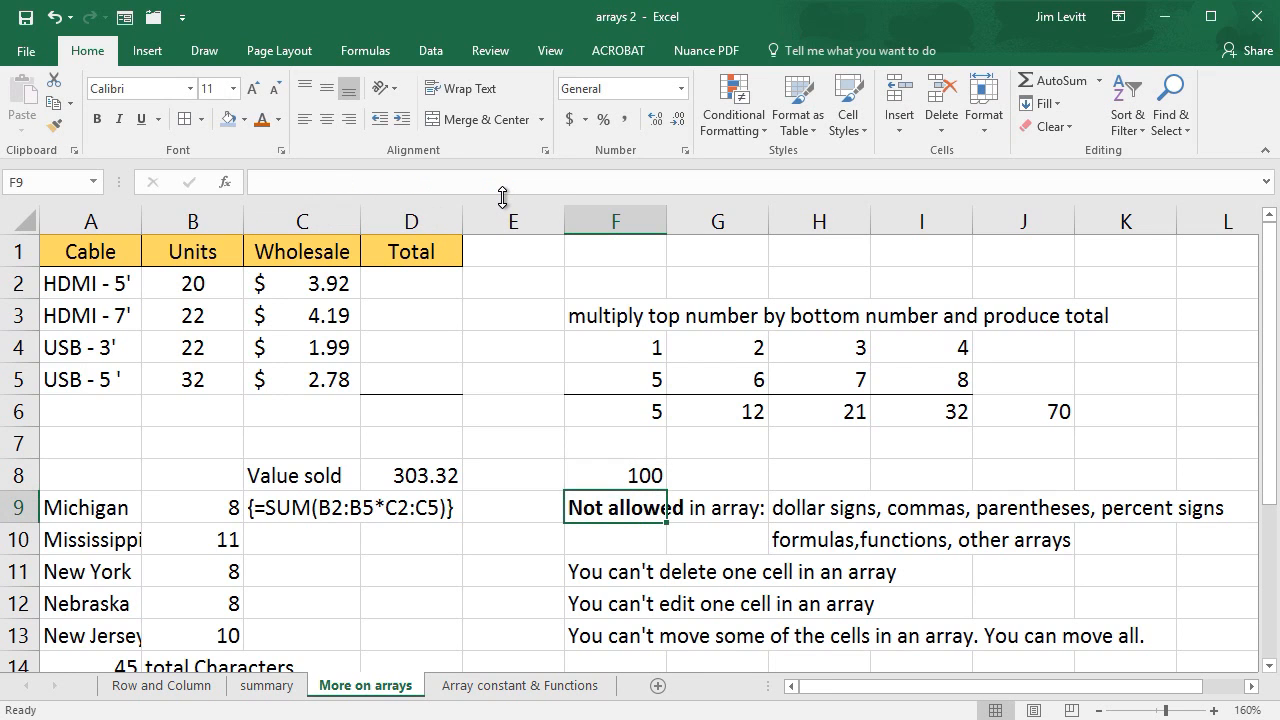
- Set the second top number in G4 to 7 and check the array constant formula in F8
click(755, 347)
text(7)
key(Return)
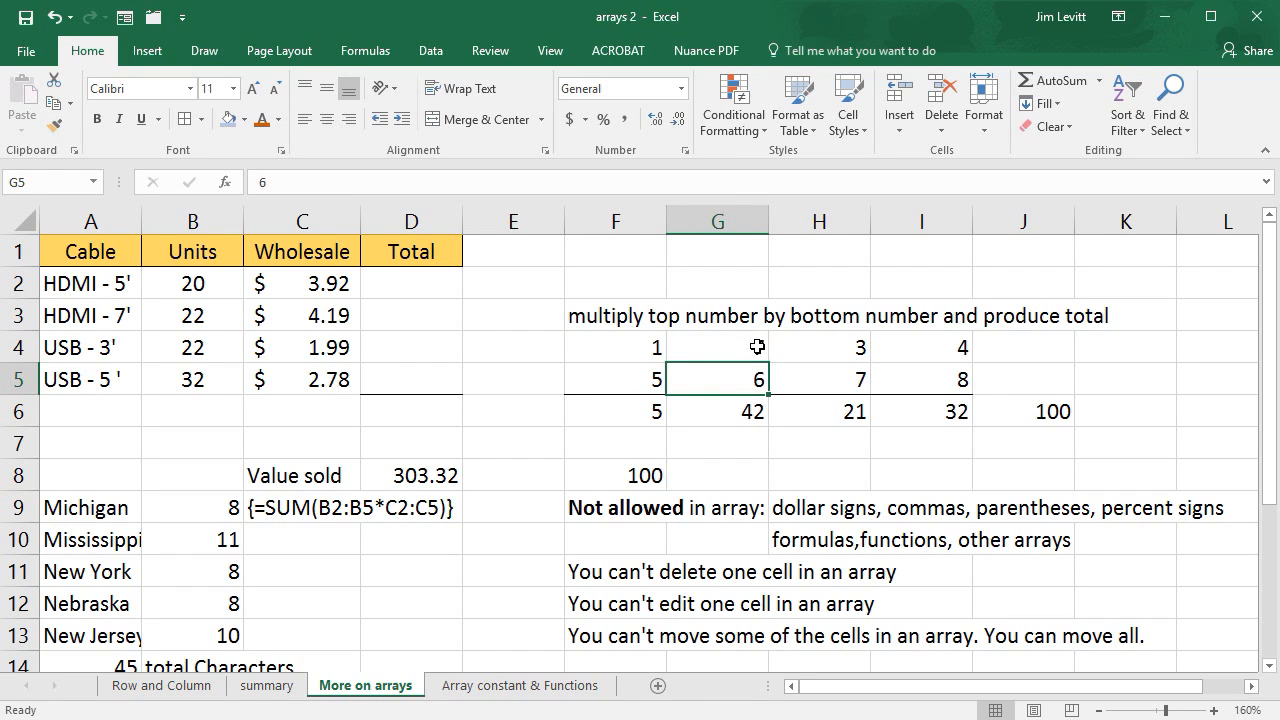
click(650, 485)
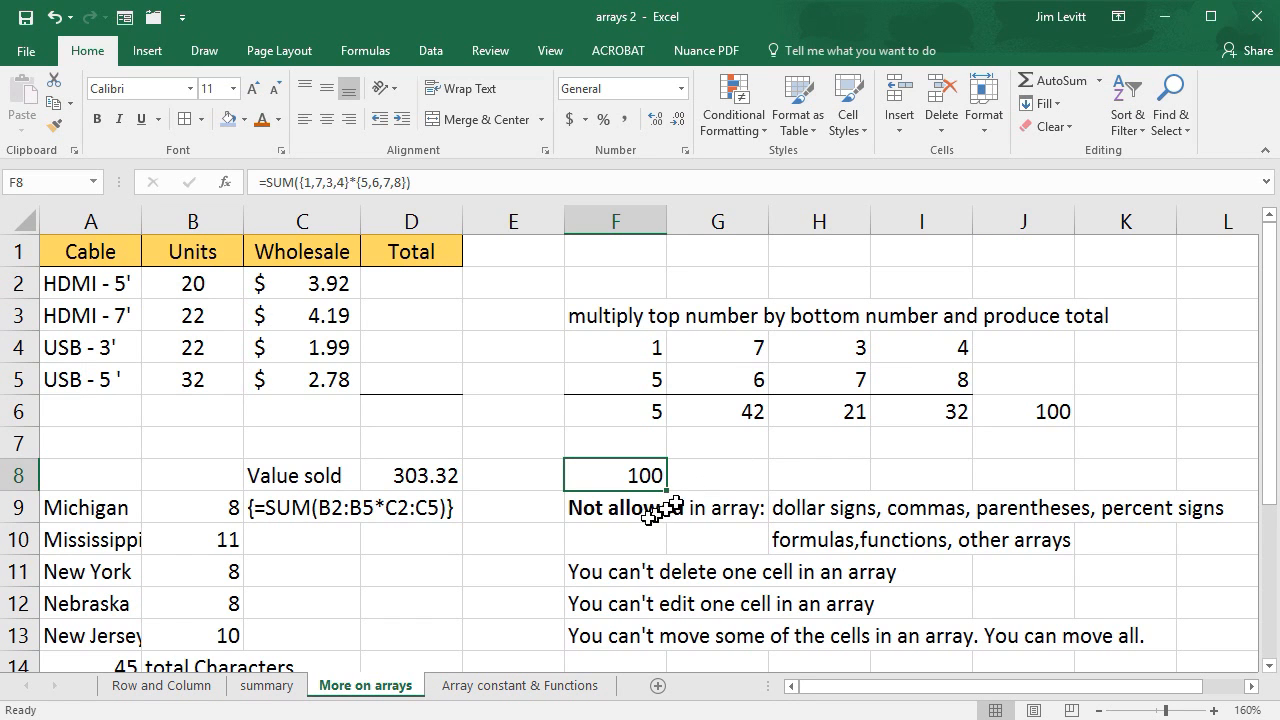
- Try to delete the single array cell G15 with the remaining cells shifted left
scroll(720, 475, down, 1)
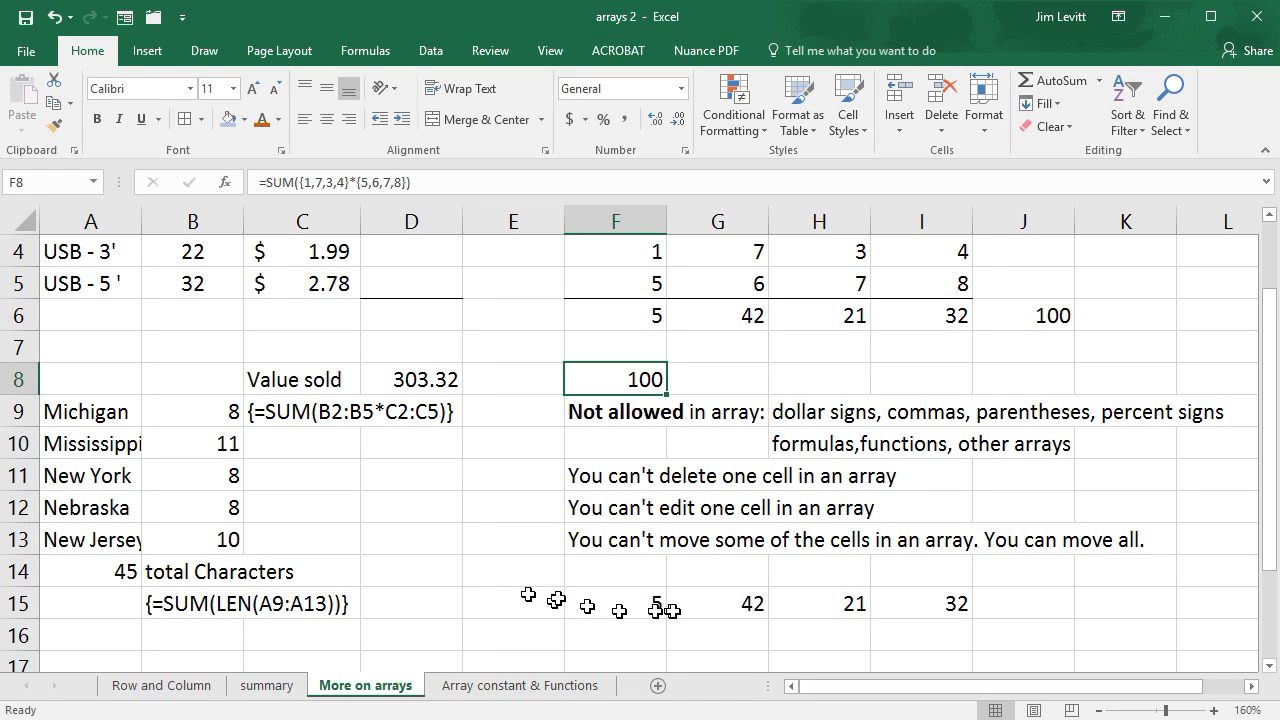
click(708, 608)
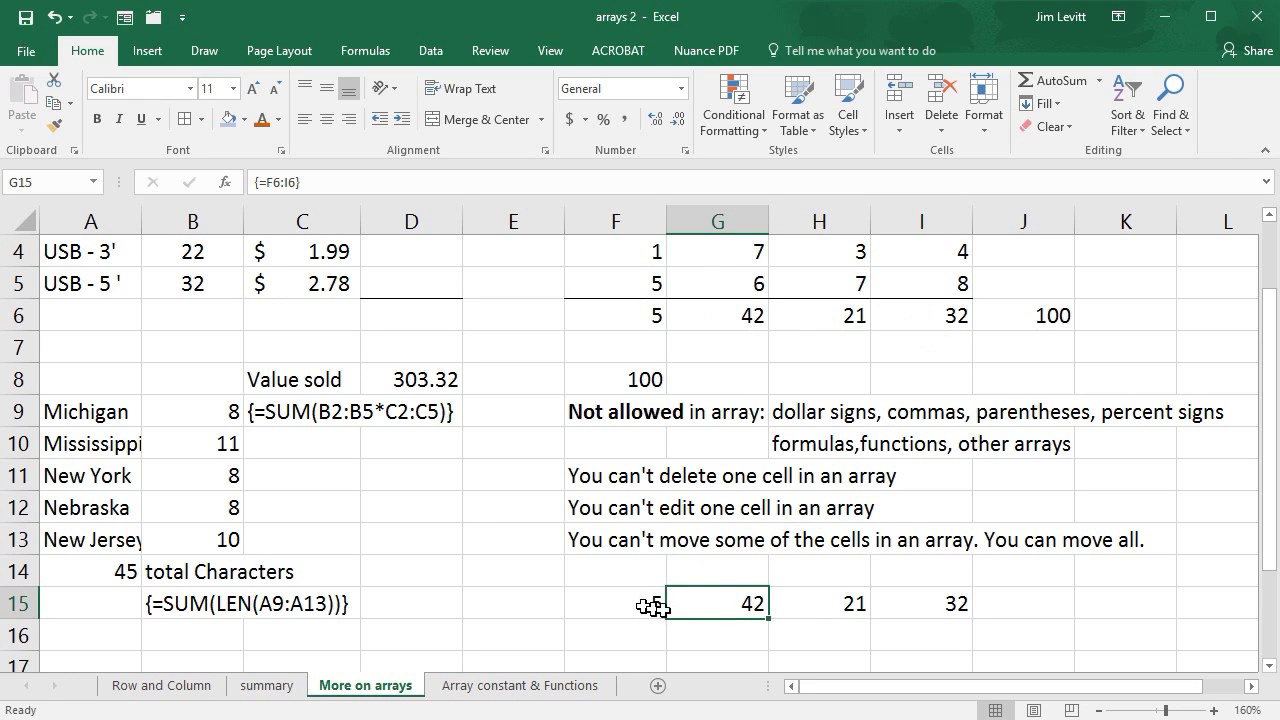
right_click(751, 602)
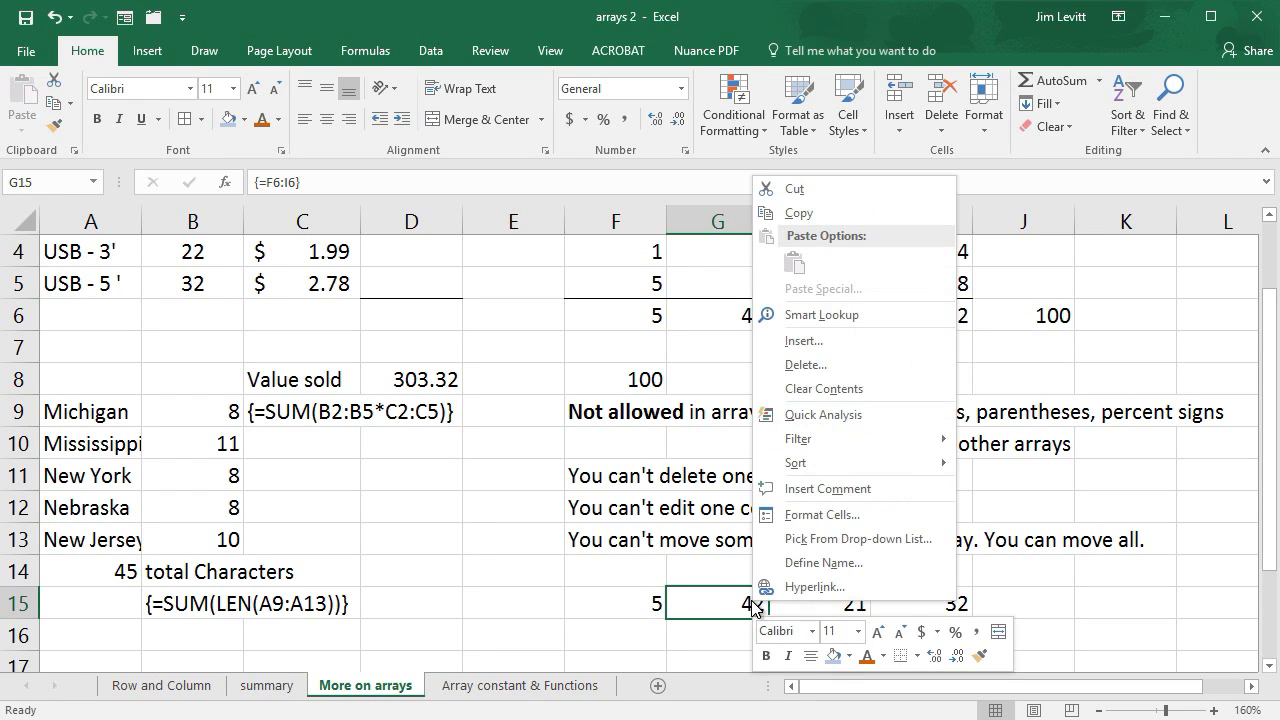
click(838, 374)
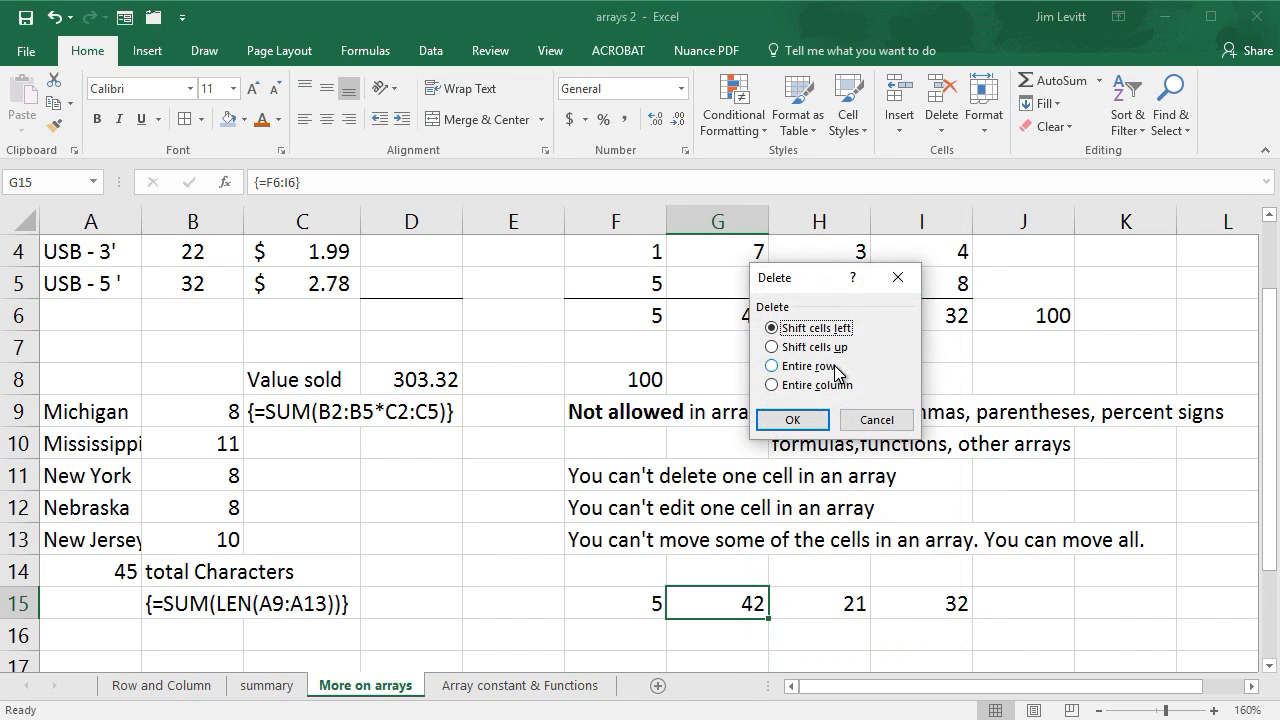
click(810, 420)
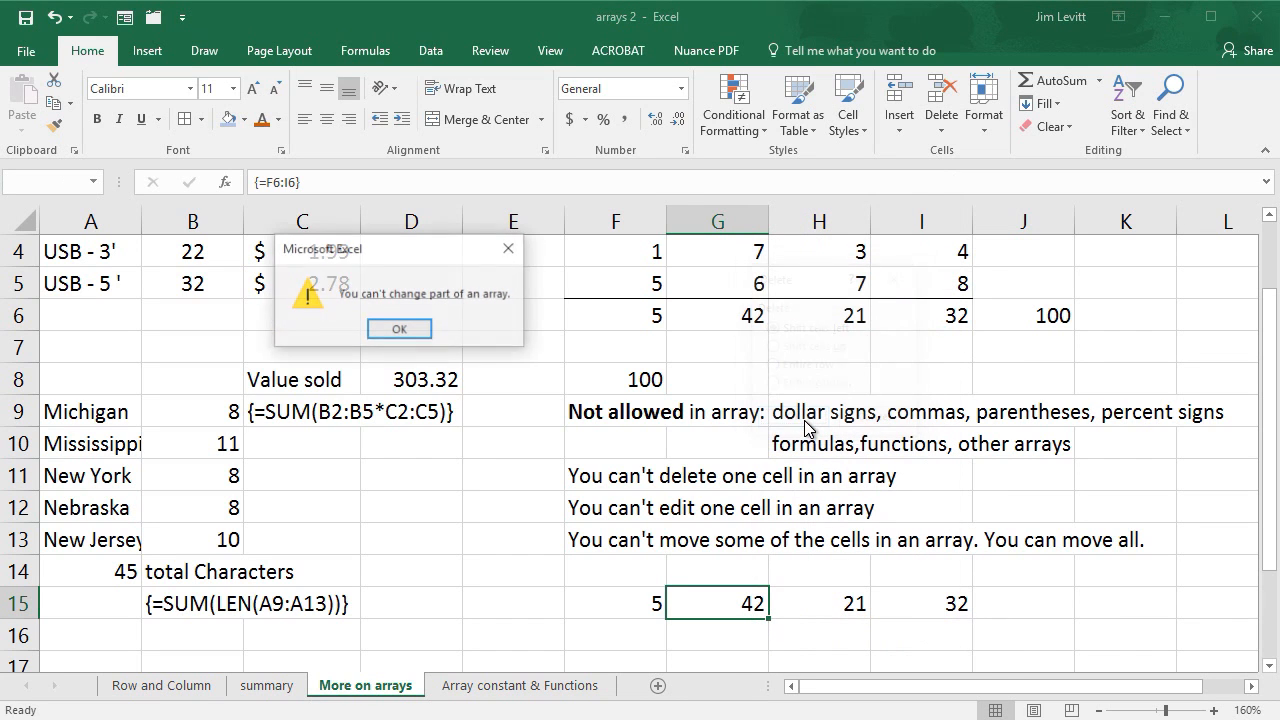
click(417, 335)
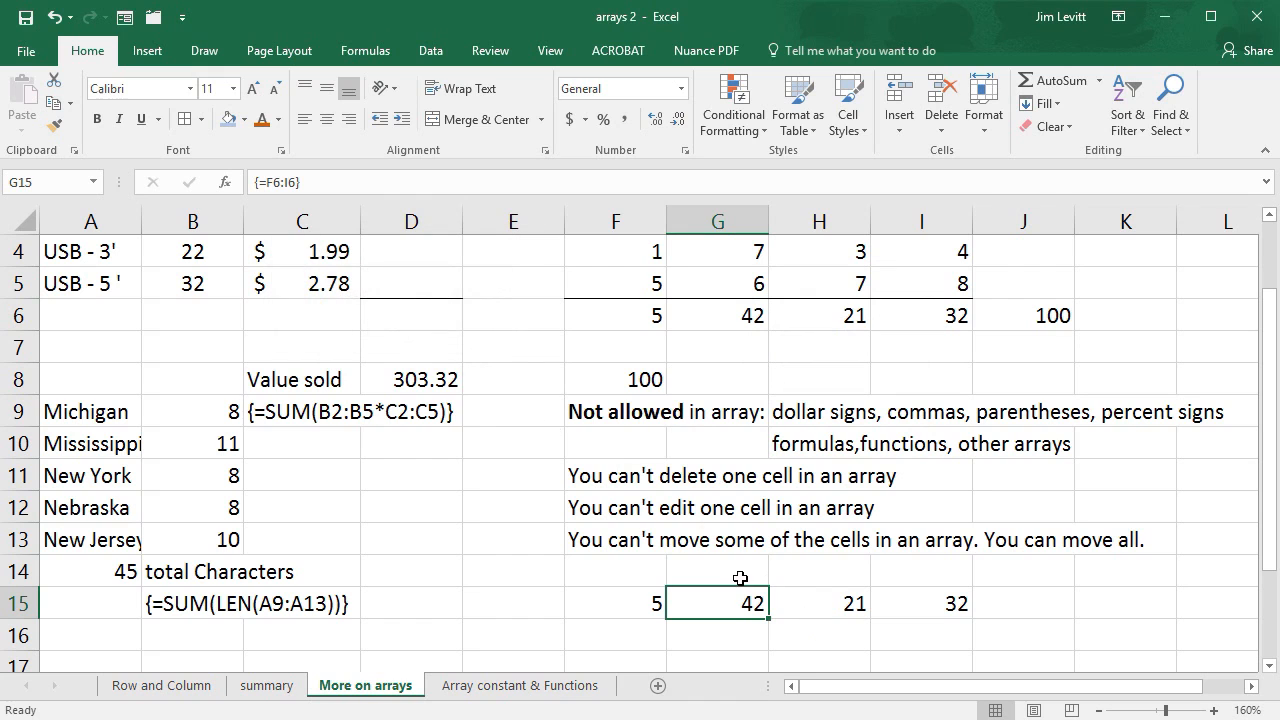
- Try to insert cells at G14:G16, across the array row, with existing cells shifted right
drag(735, 569, 740, 628)
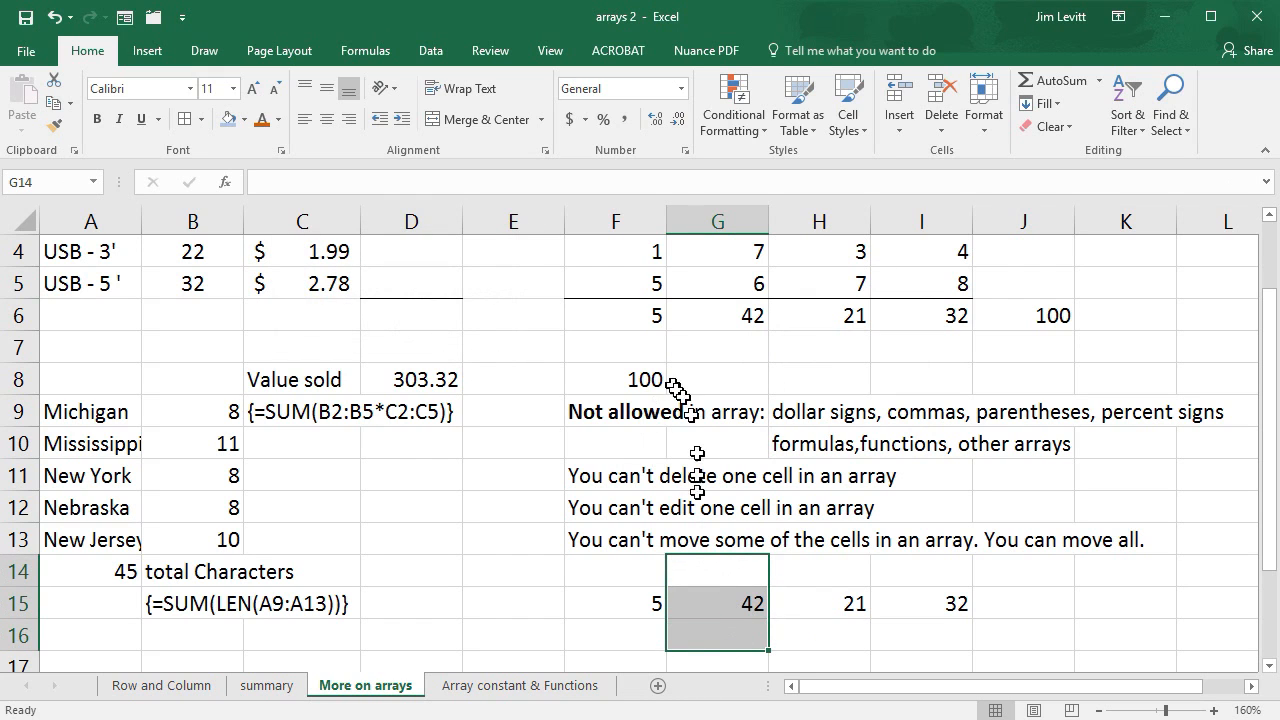
right_click(715, 570)
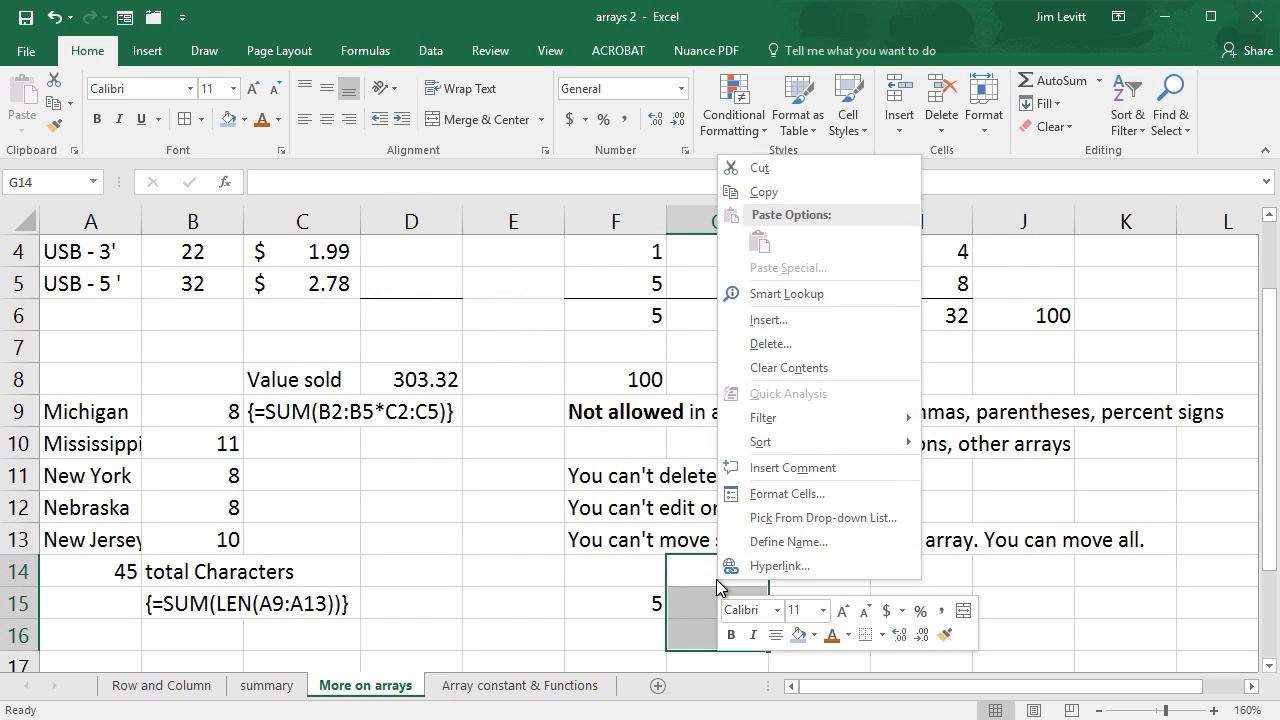
click(767, 322)
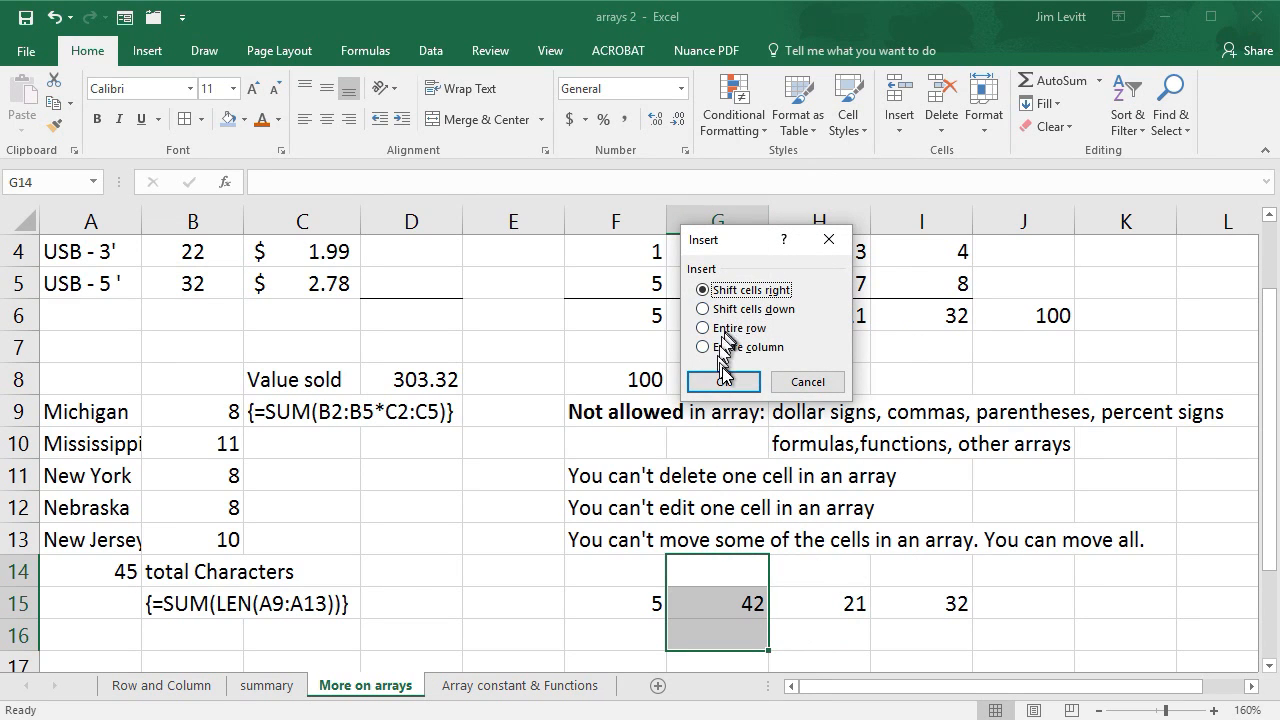
click(724, 384)
click(385, 328)
- Try to move the single array cell H15 down to H16
click(818, 630)
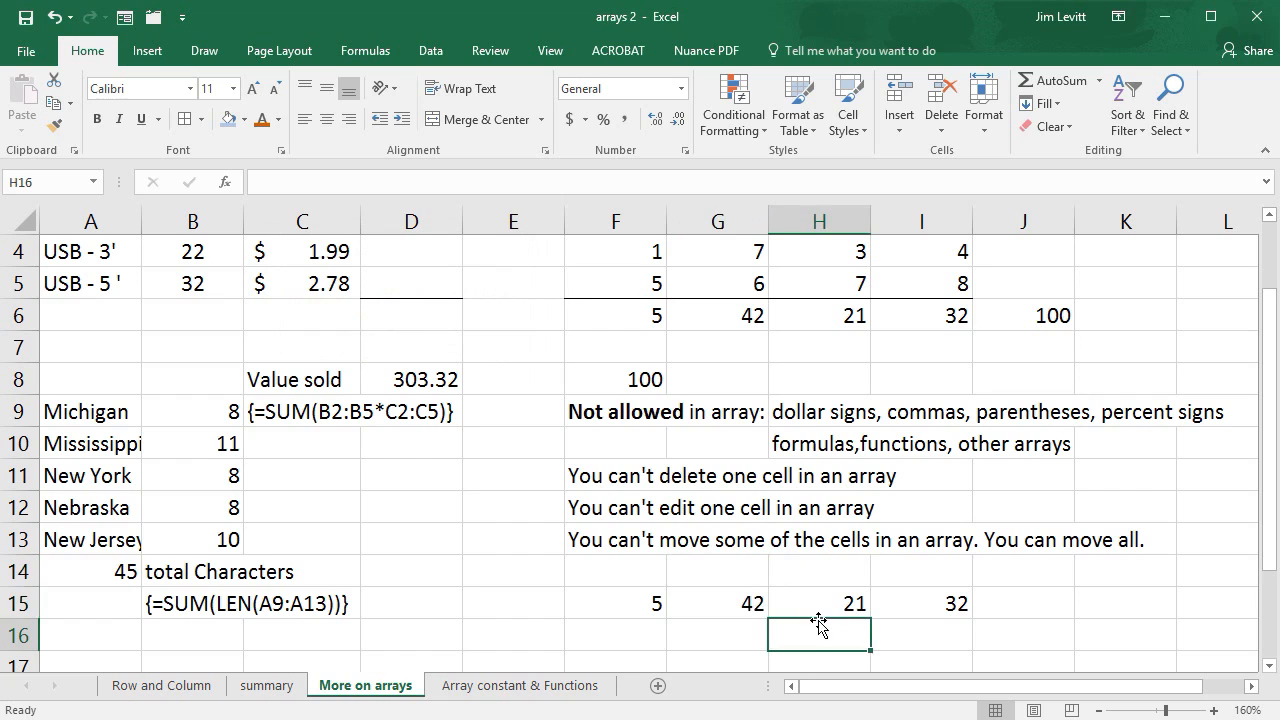
click(819, 603)
drag(807, 590, 808, 640)
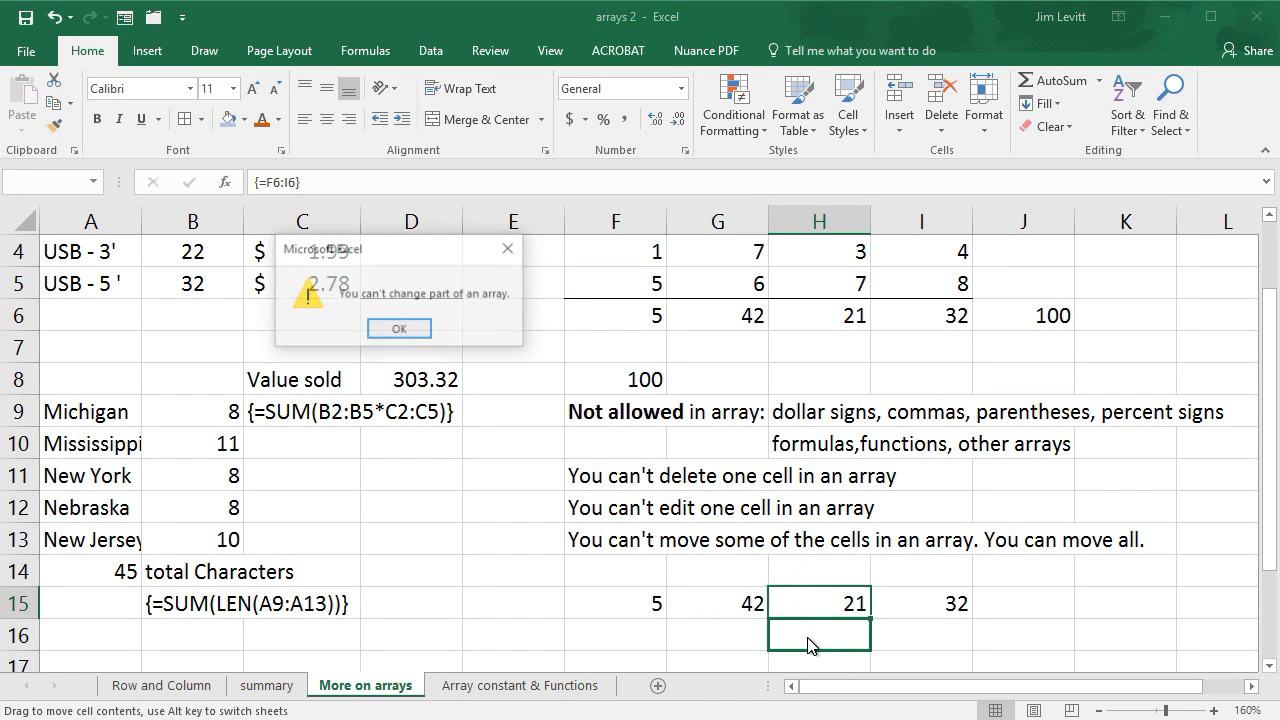
click(402, 329)
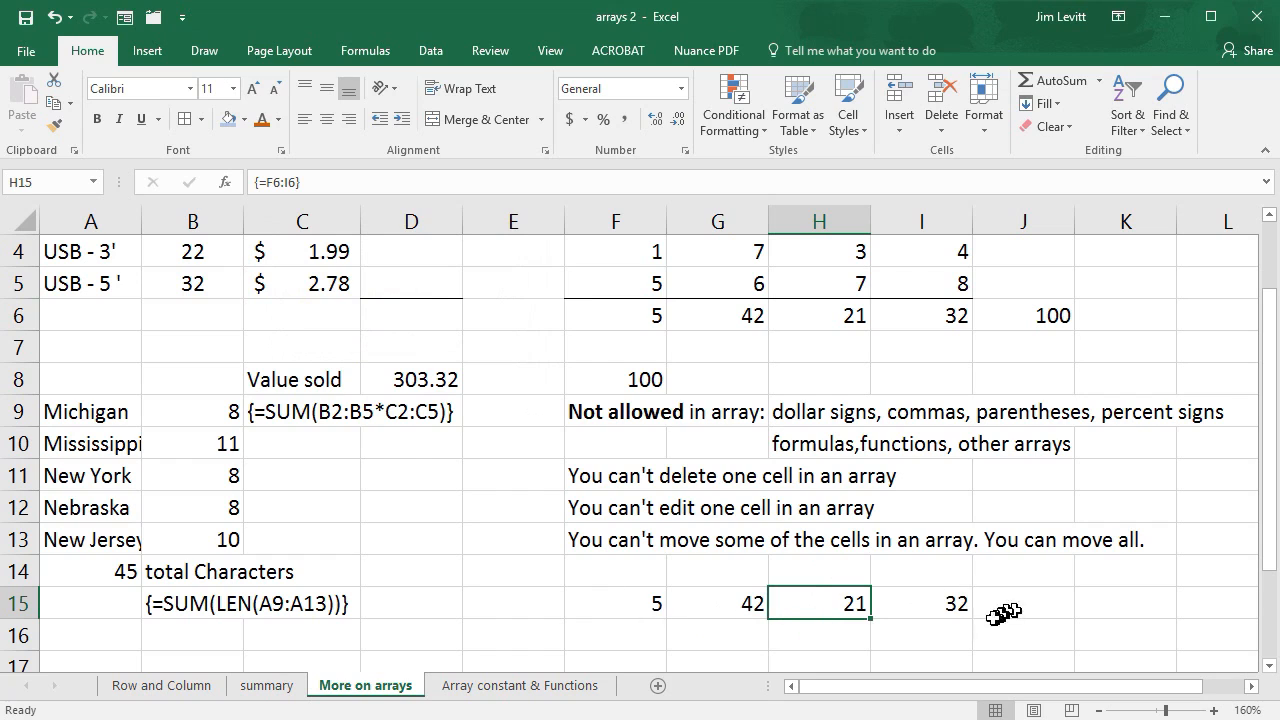